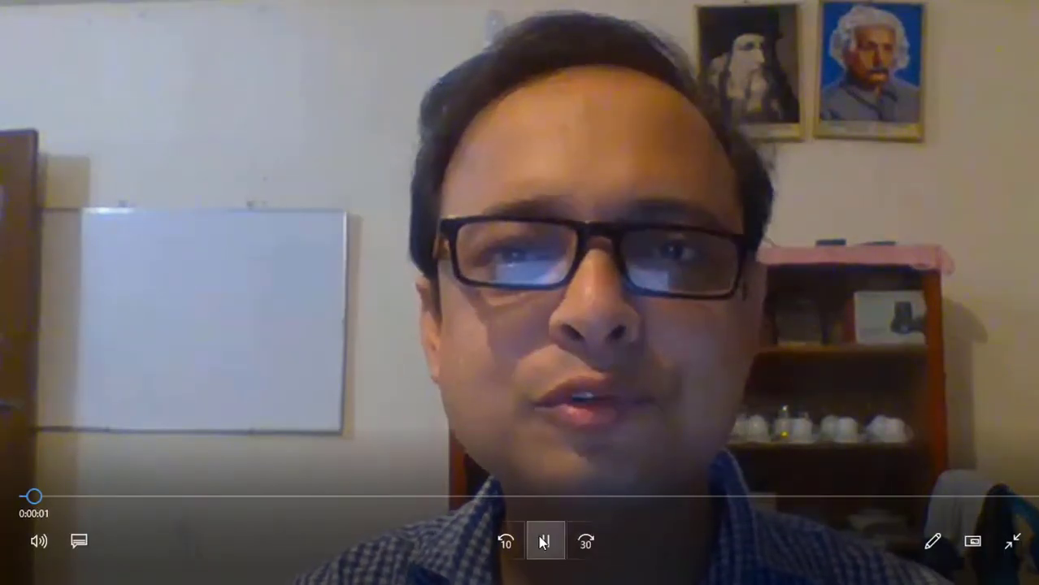
pyautogui.click(543, 542)
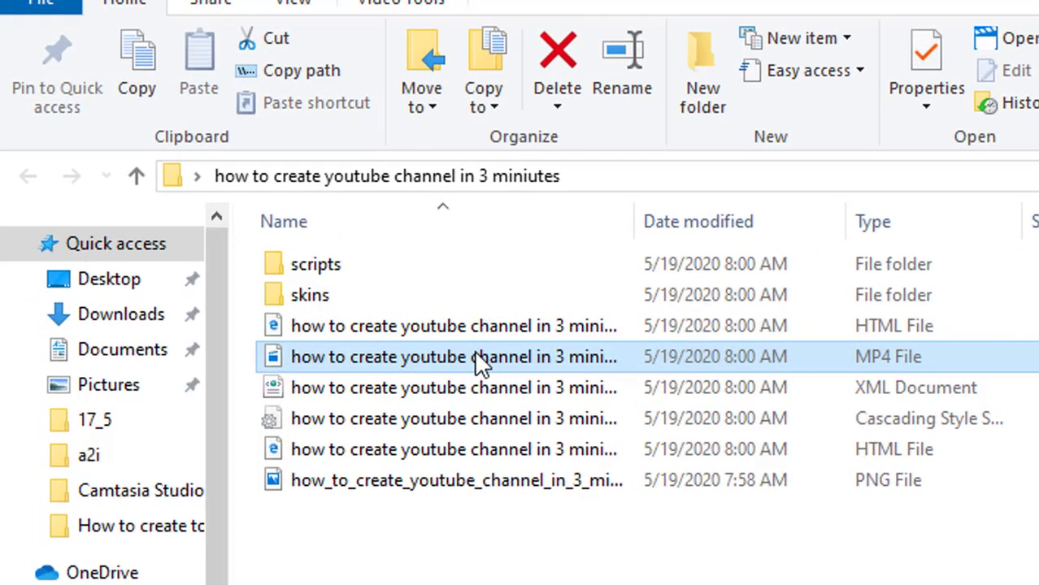
# - Open the detailed properties of the MP4 file "how to create youtube channel in 3 miniutes"
pyautogui.rightClick(480, 364)
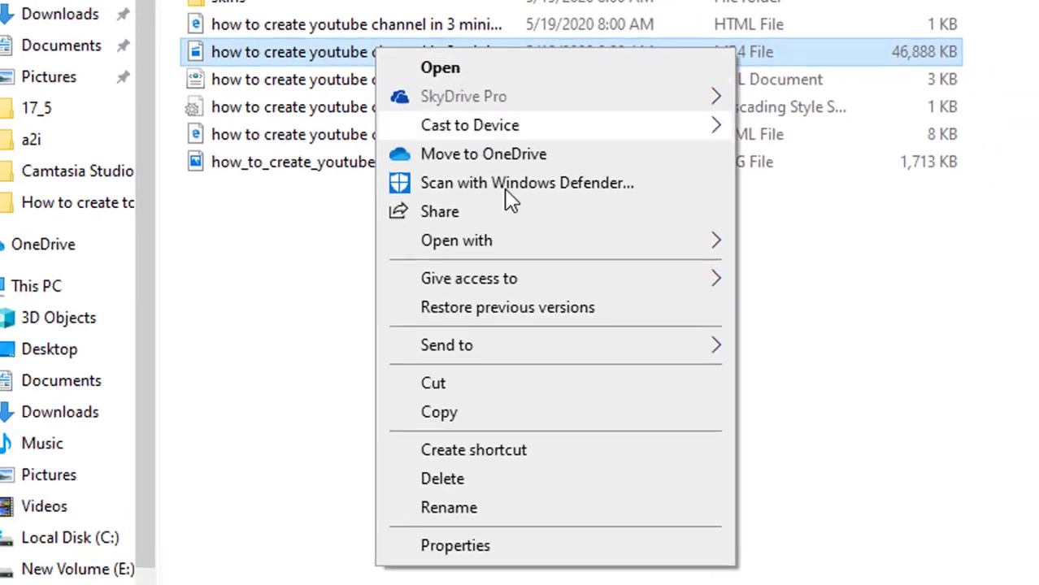
pyautogui.click(455, 497)
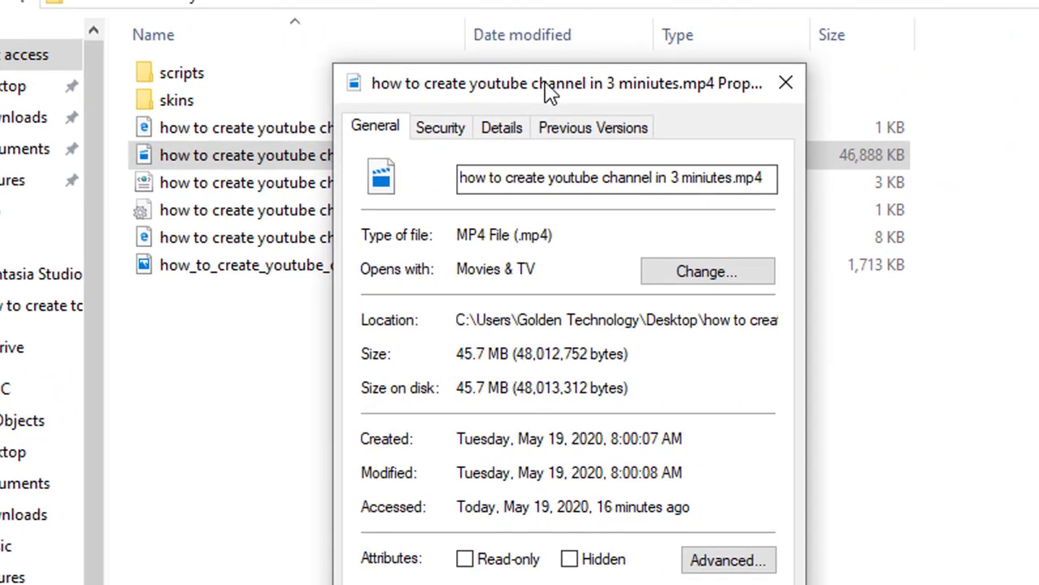
pyautogui.moveTo(548, 93); pyautogui.dragTo(614, 11)
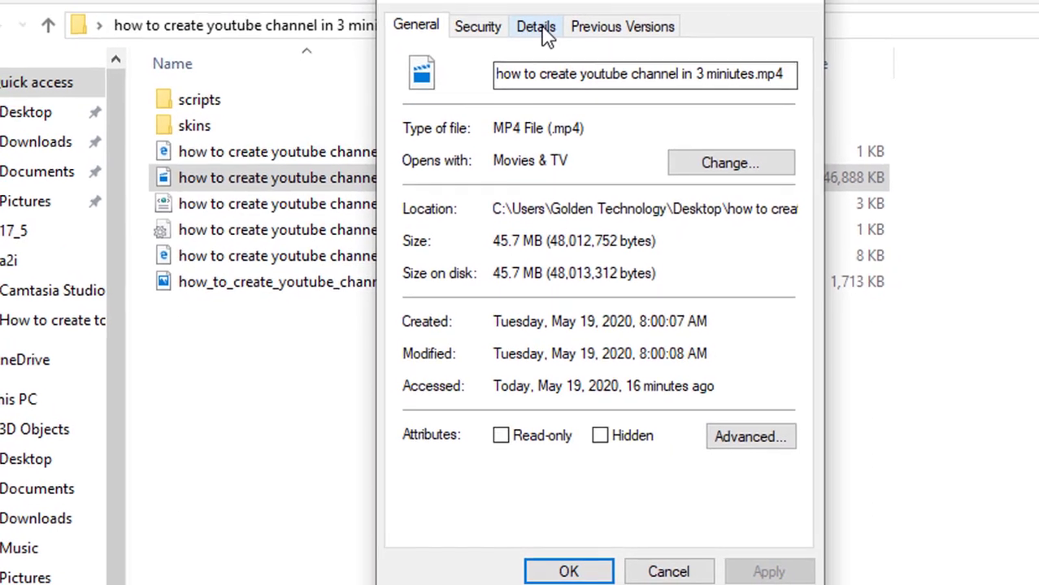
pyautogui.click(537, 32)
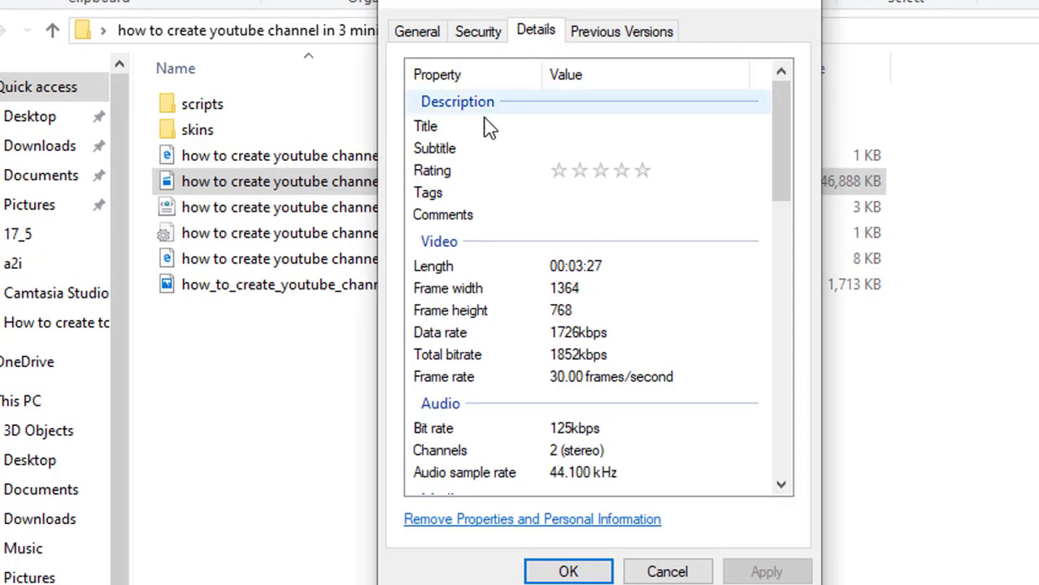
# - Set the video's title property to "how to create youtube channel in 3 miniutes" and its rating to five stars
pyautogui.click(668, 130)
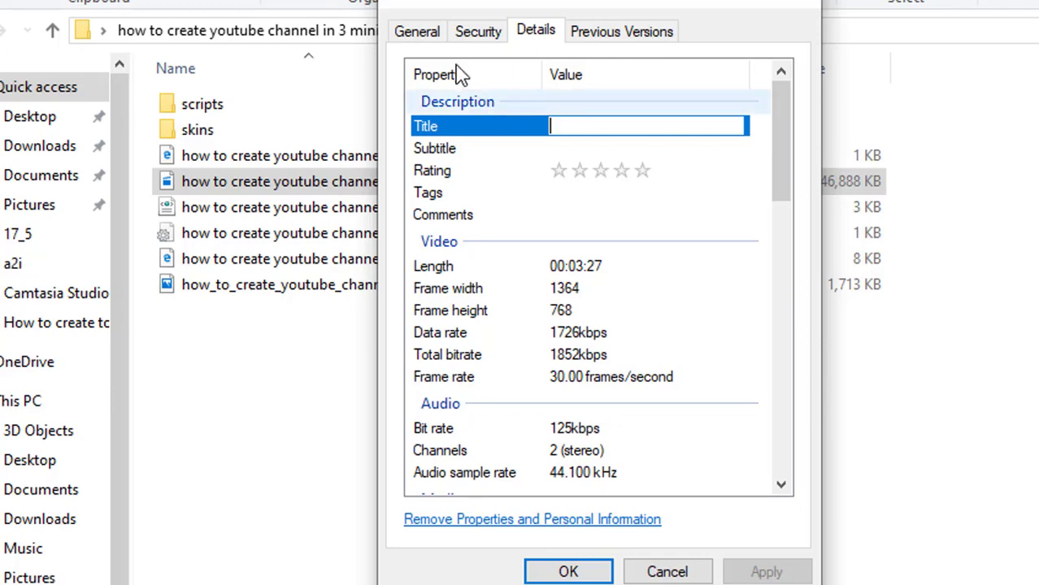
pyautogui.click(417, 34)
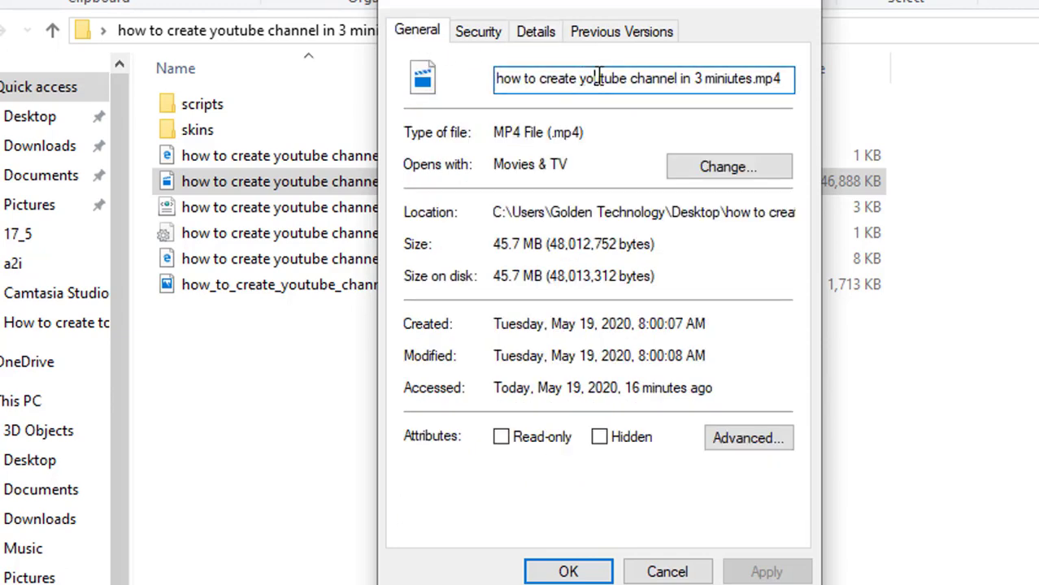
pyautogui.click(533, 31)
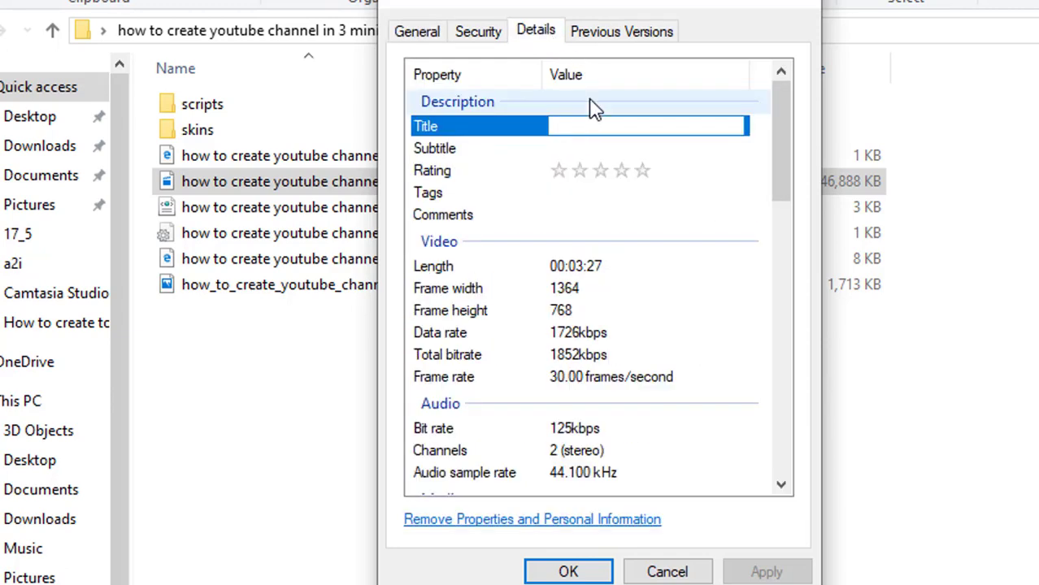
pyautogui.click(431, 34)
pyautogui.click(535, 31)
pyautogui.click(669, 123)
pyautogui.press('Delete')
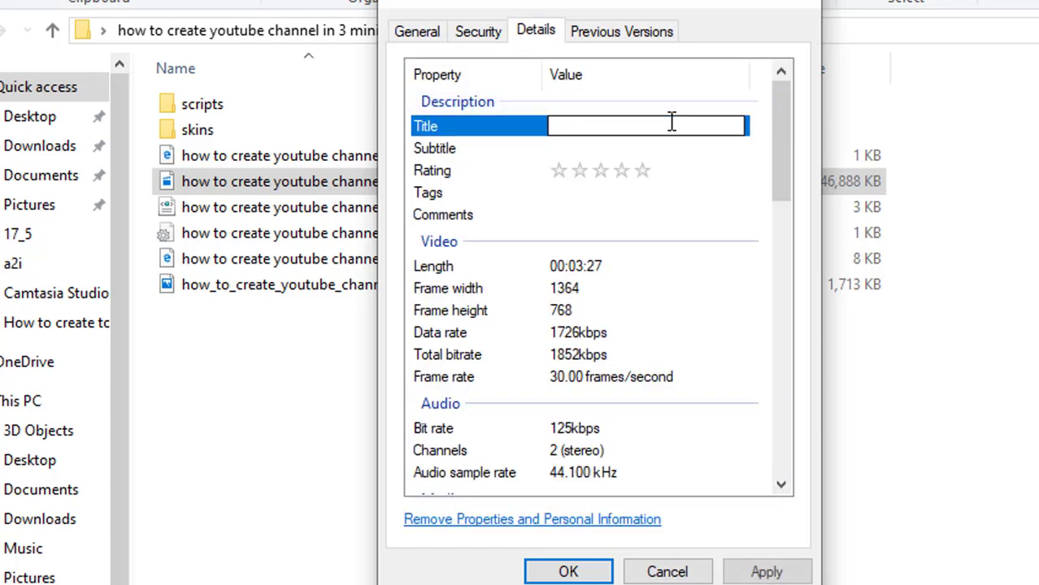
pyautogui.press('Escape')
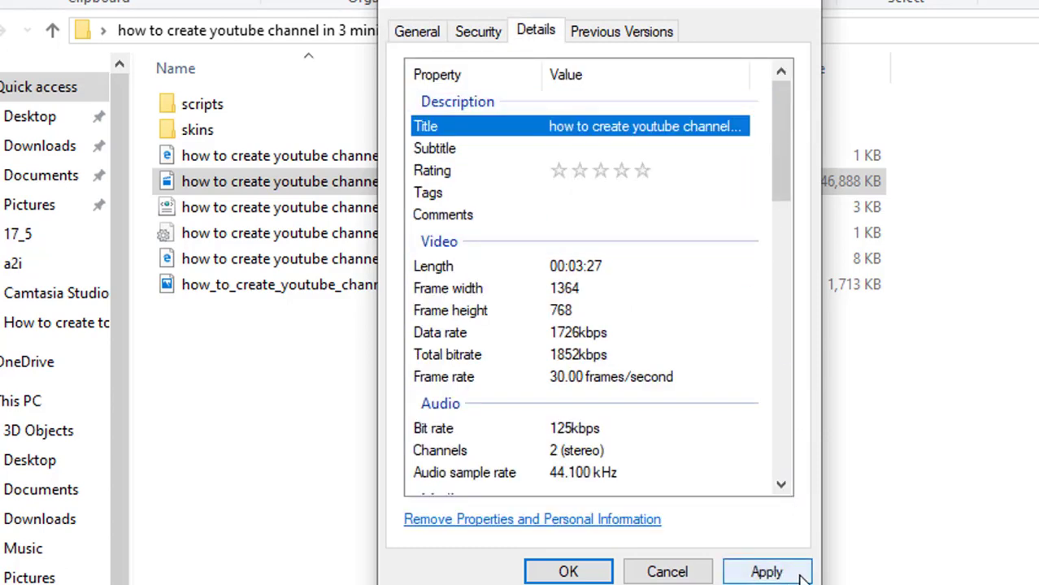
pyautogui.click(549, 148)
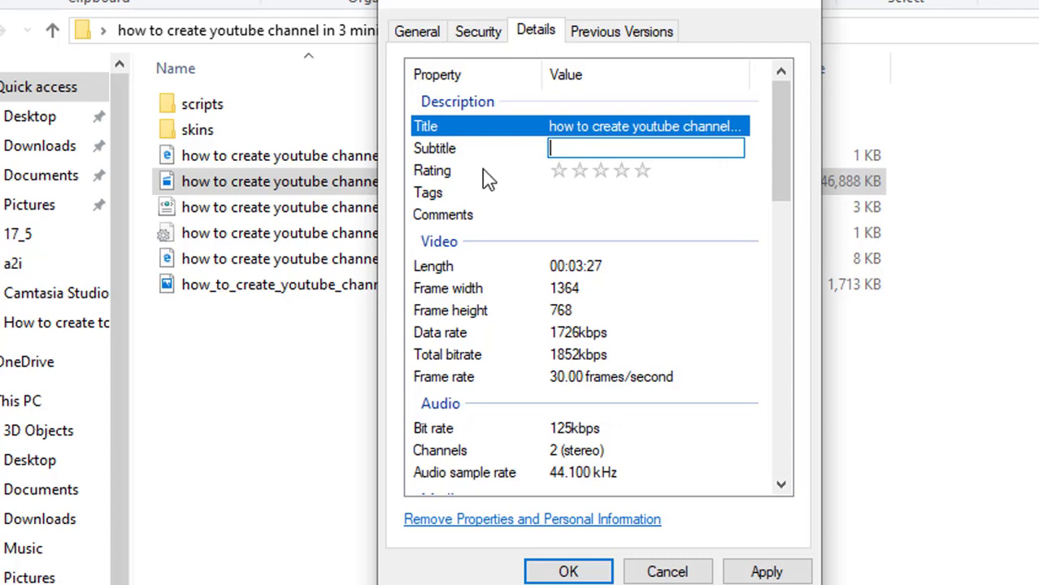
pyautogui.click(642, 174)
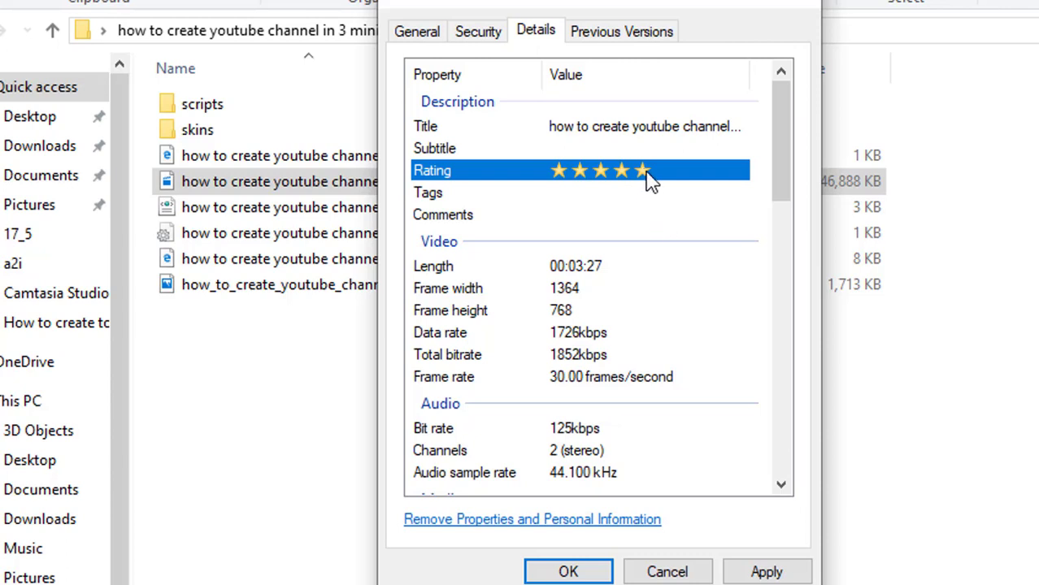
# - Add "how to create youtube channel in 3 miniutes" as the video's first tag, without the file extension
pyautogui.click(593, 195)
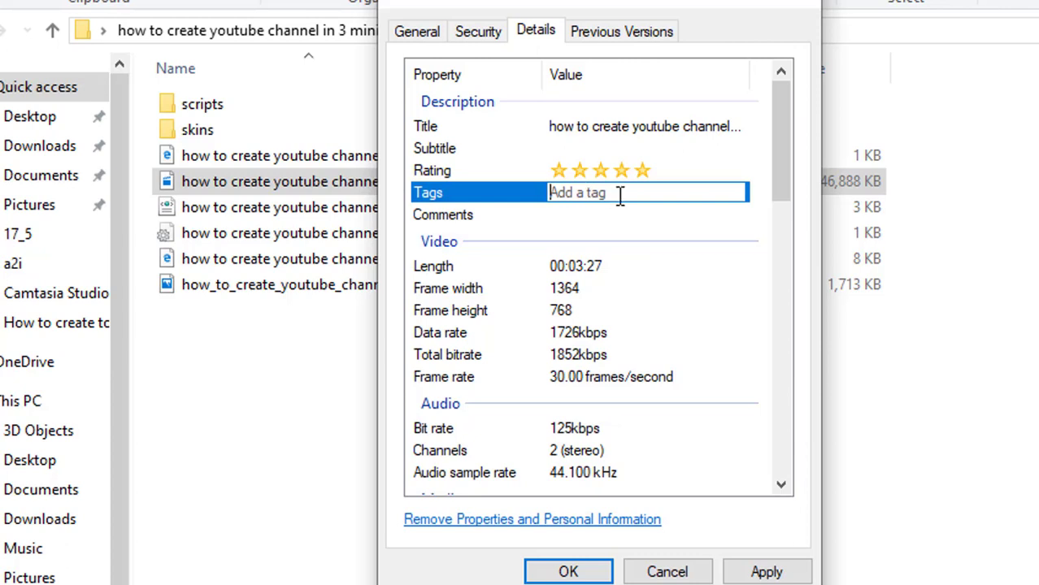
pyautogui.write('how to create youtube channel in 3 miniutes.mp4')
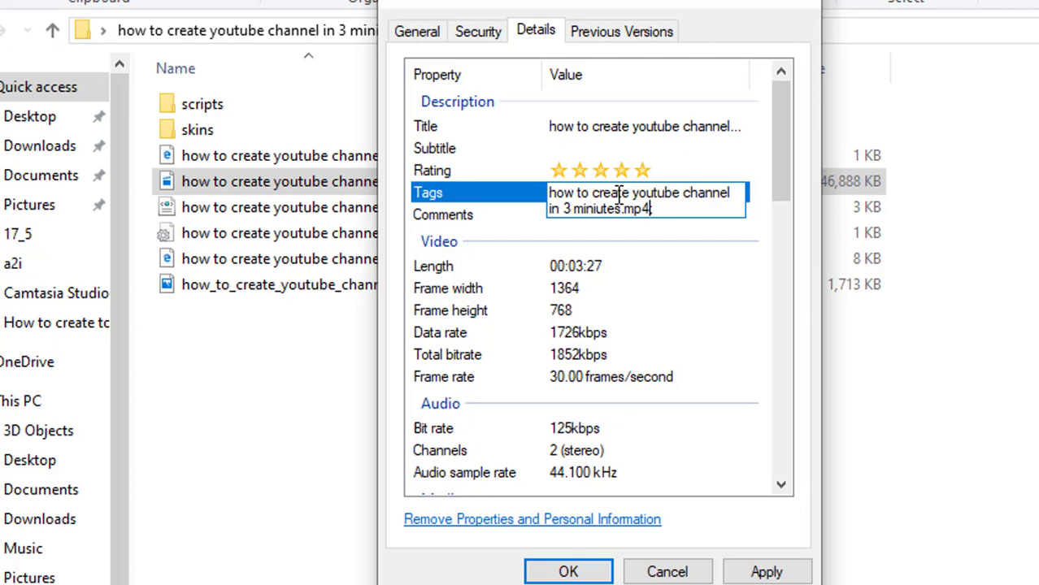
pyautogui.press('BackSpace')
pyautogui.press('BackSpace')
pyautogui.press('BackSpace')
pyautogui.press('BackSpace')
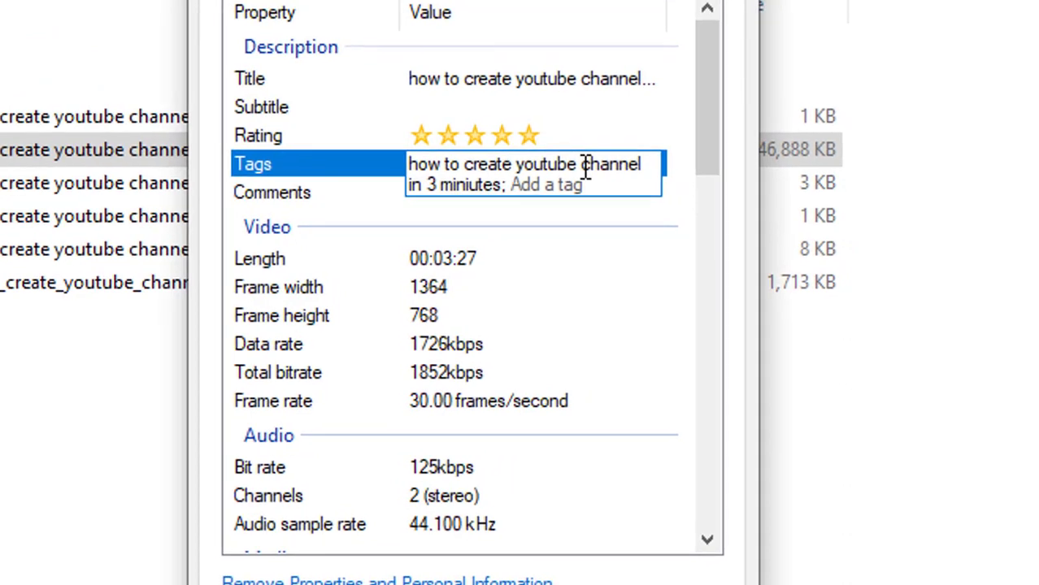
# - Add the further tags "youtube channel", "create youtube channel", "tech janala" and the creator's full name
pyautogui.write('y')
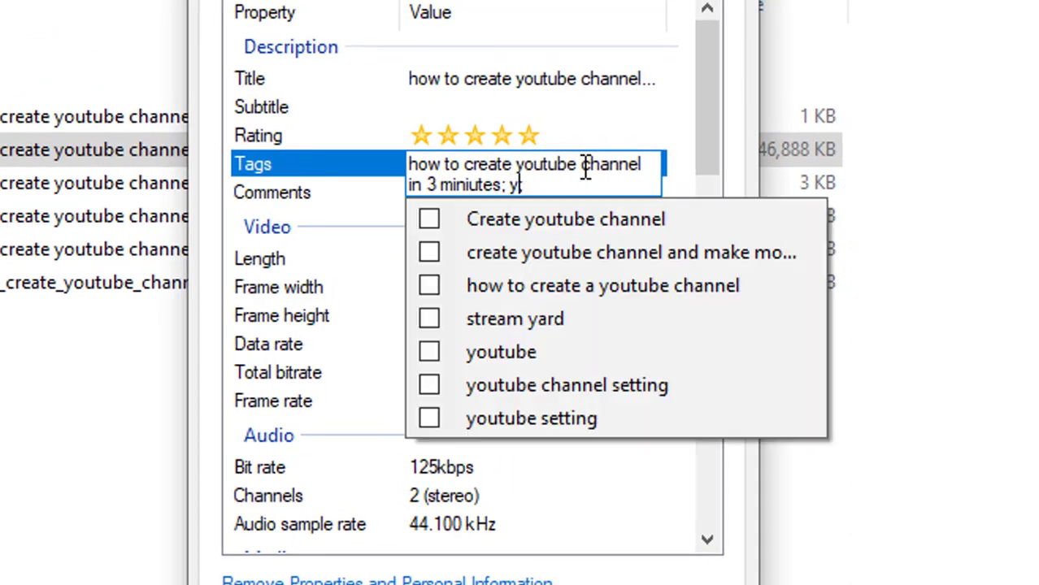
pyautogui.write('outube channel; ')
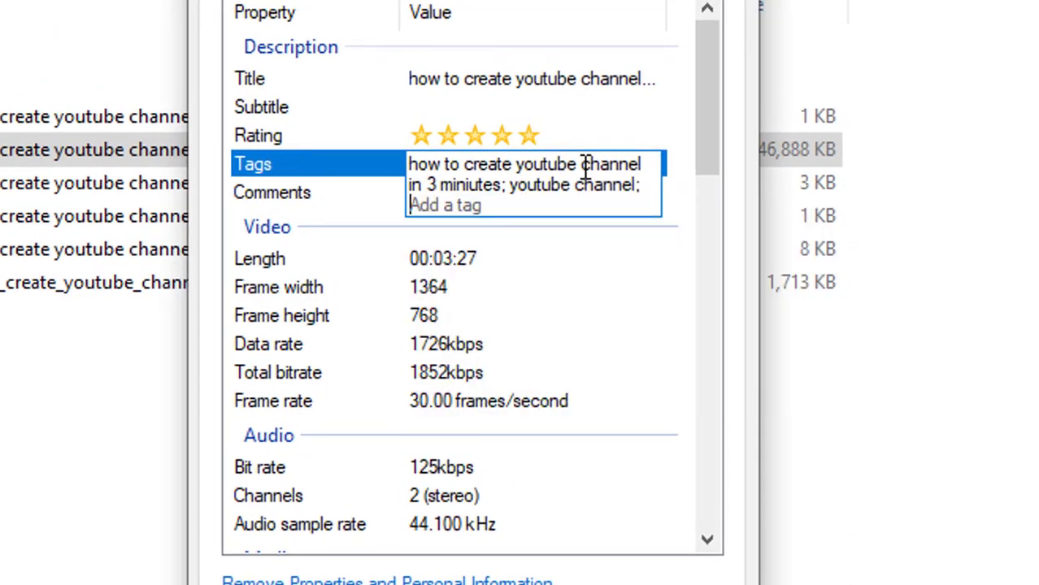
pyautogui.write('create youtube channel,;')
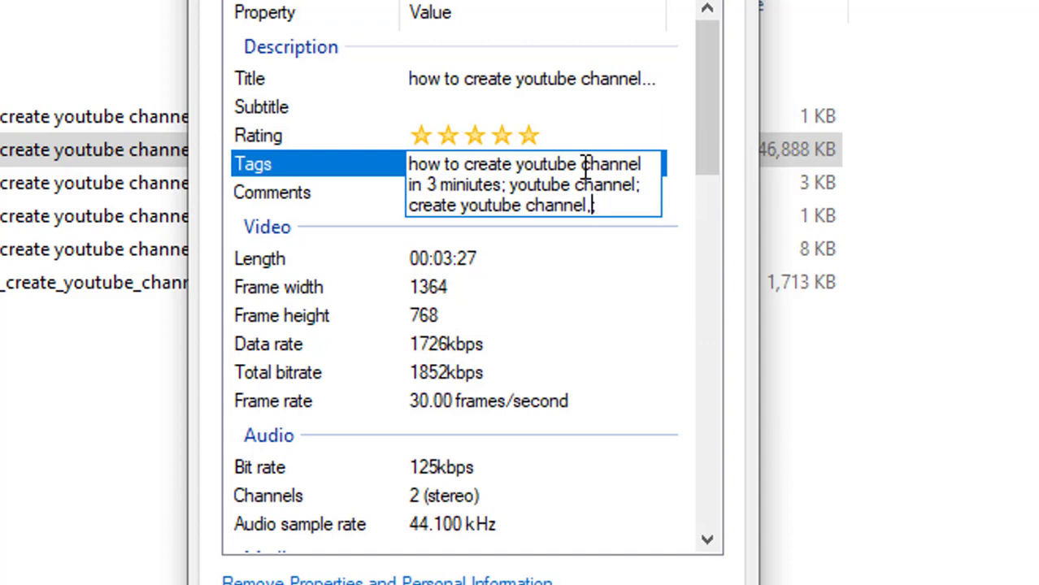
pyautogui.press('BackSpace')
pyautogui.press('BackSpace')
pyautogui.write('; ')
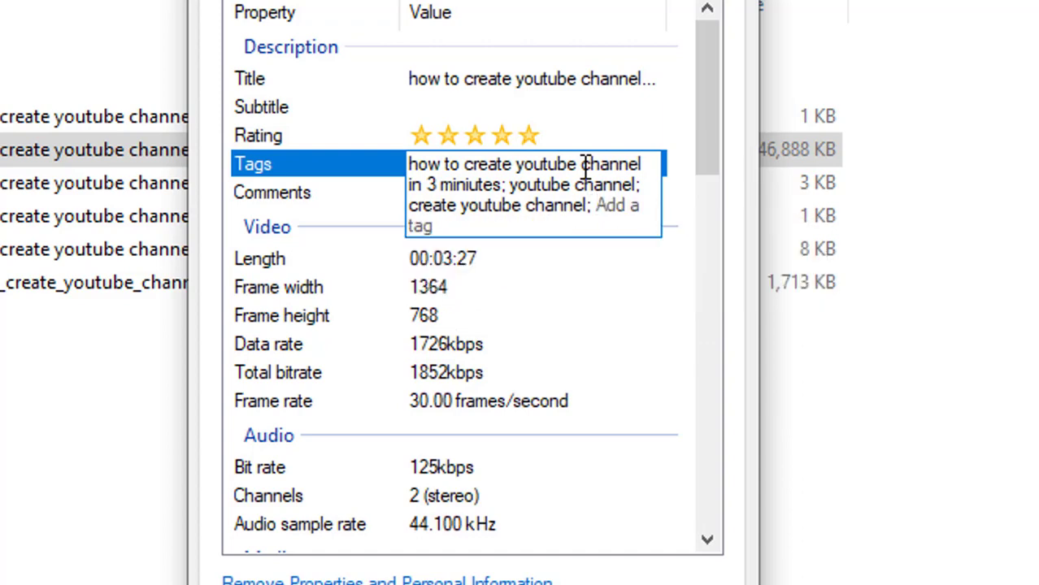
pyautogui.write('tech janala; ')
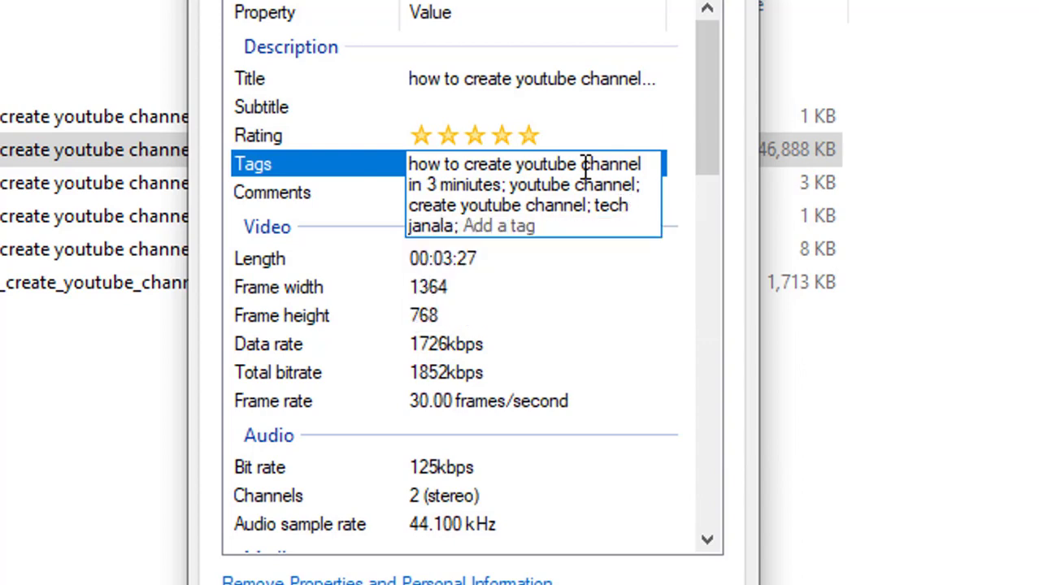
pyautogui.write('Anisur Rahman;')
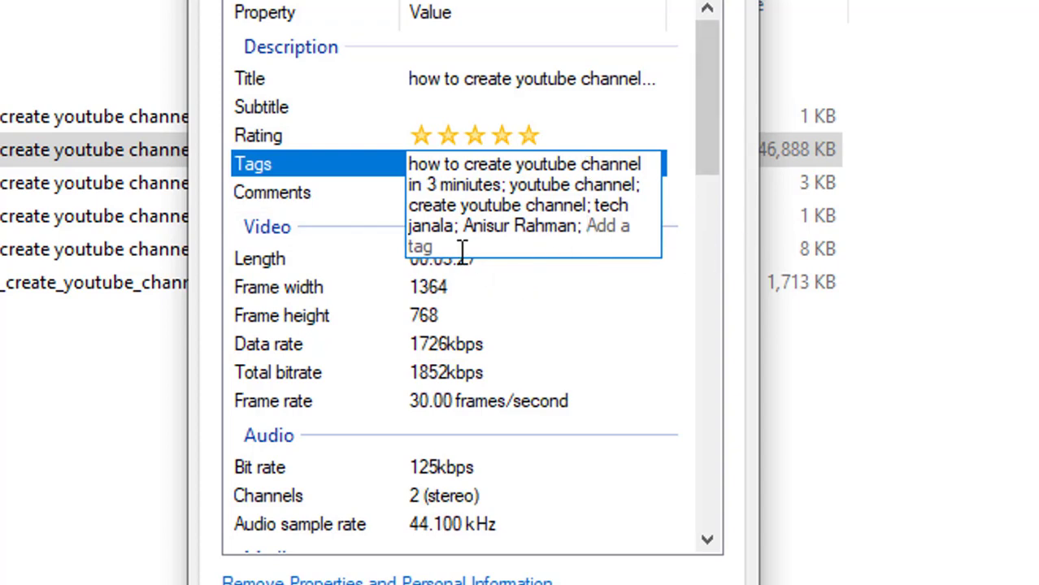
# - Copy the title "how to create youtube channel in 3 miniutes" into the comments property and save the file properties
pyautogui.click(316, 194)
pyautogui.click(498, 200)
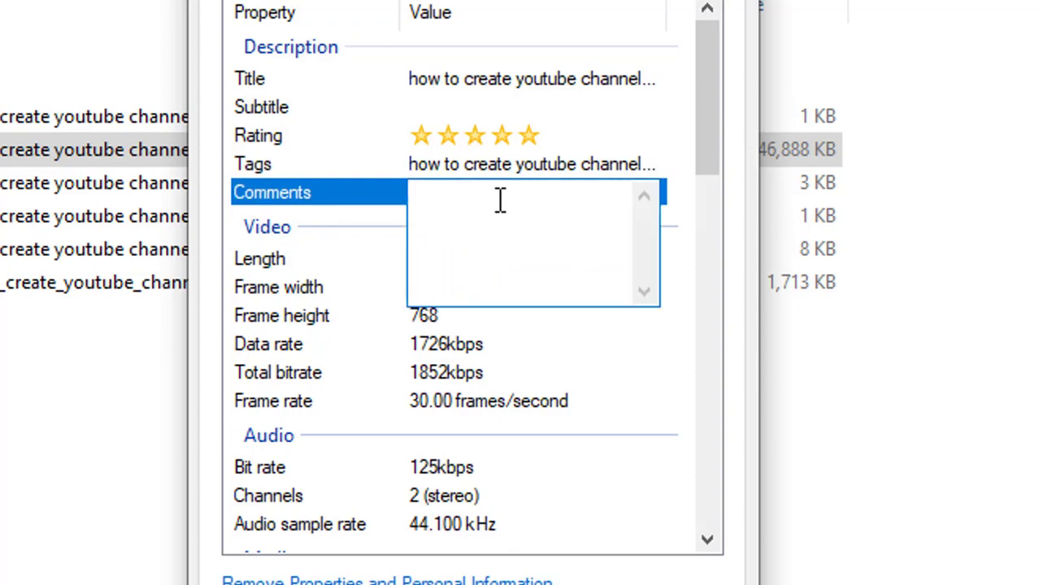
pyautogui.click(497, 77)
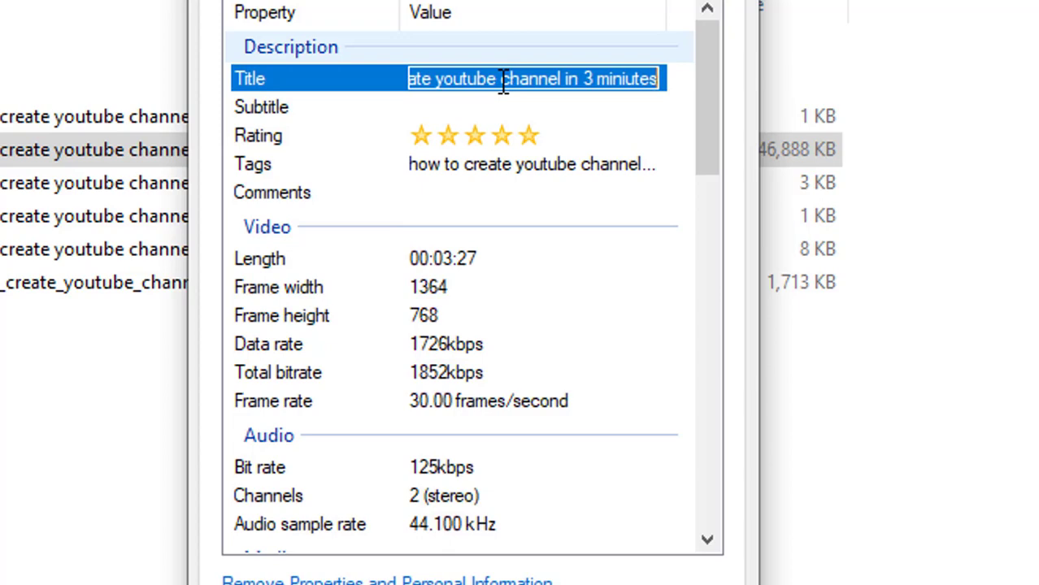
pyautogui.hotkey('ctrl', 'c')
pyautogui.click(480, 195)
pyautogui.hotkey('ctrl', 'v')
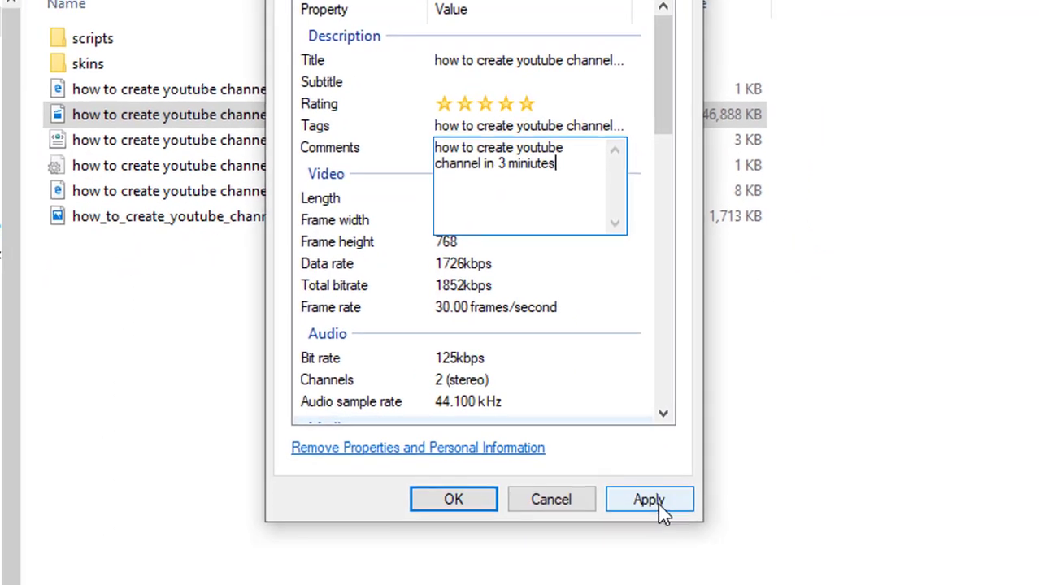
pyautogui.click(654, 499)
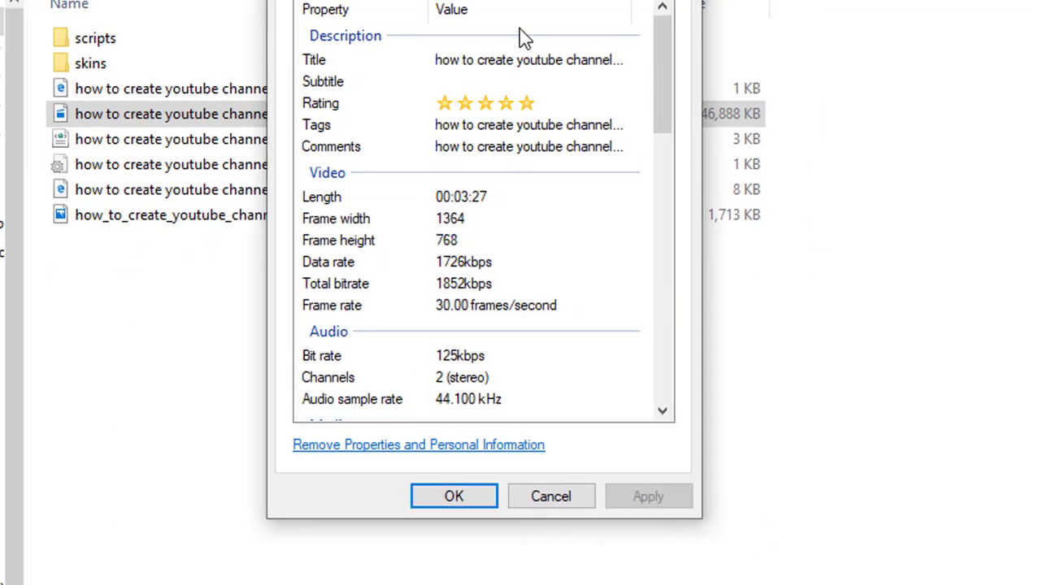
pyautogui.click(467, 501)
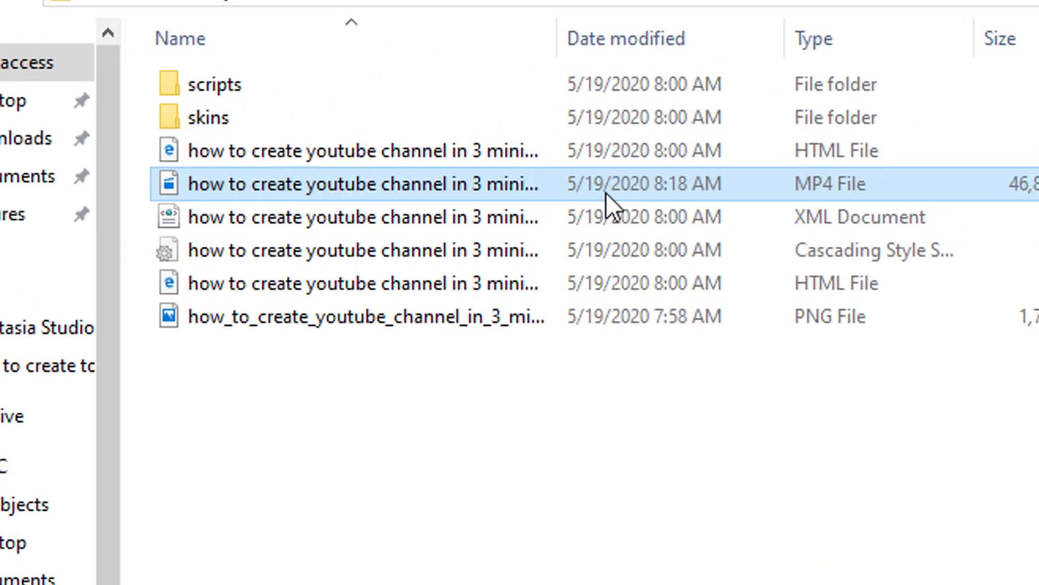
# - Switch to YouTube in Chrome, check the signed-in account, and open the video upload dialog
pyautogui.press('End')
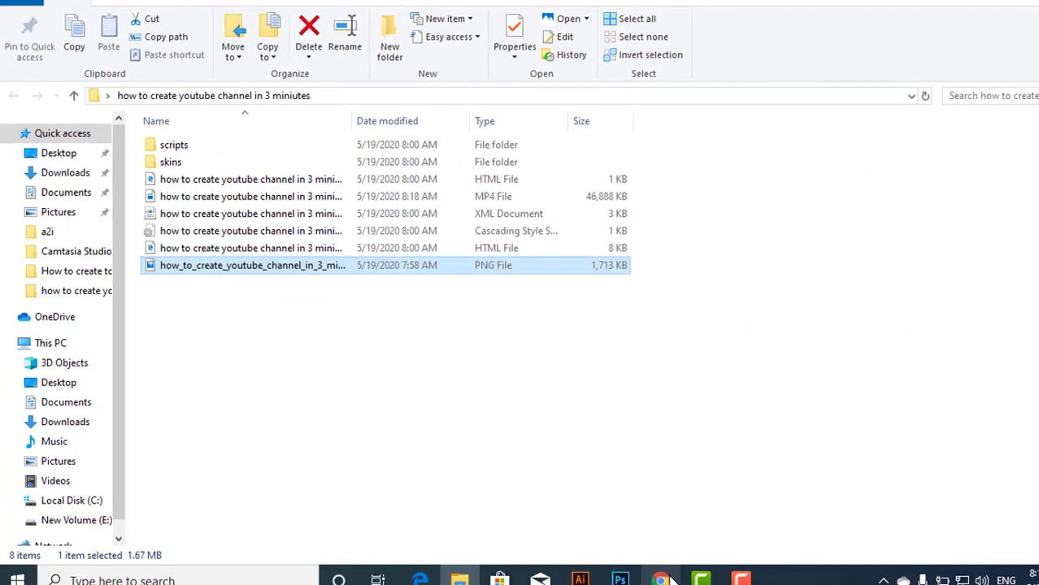
pyautogui.click(669, 579)
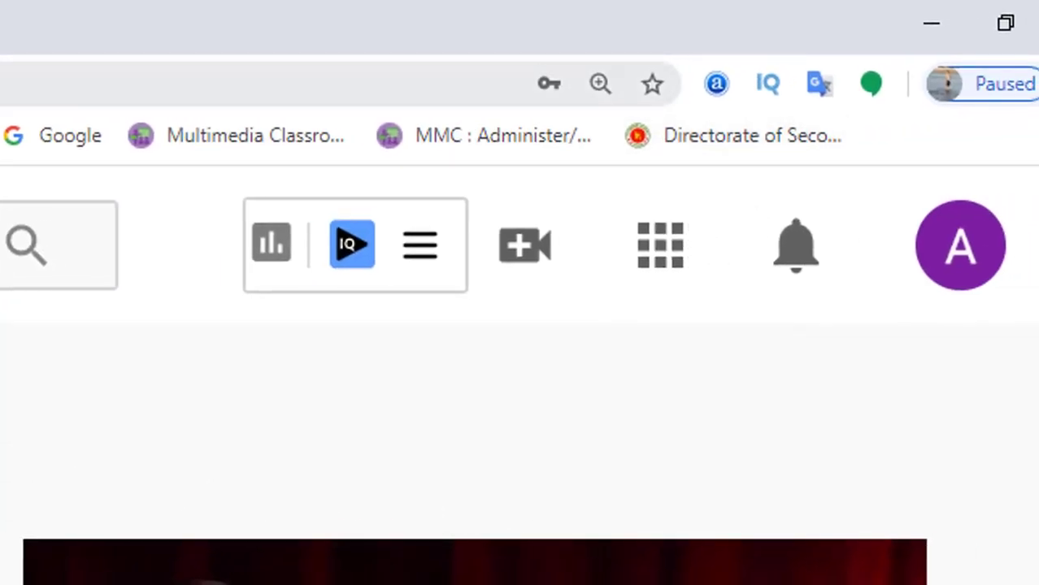
pyautogui.click(978, 276)
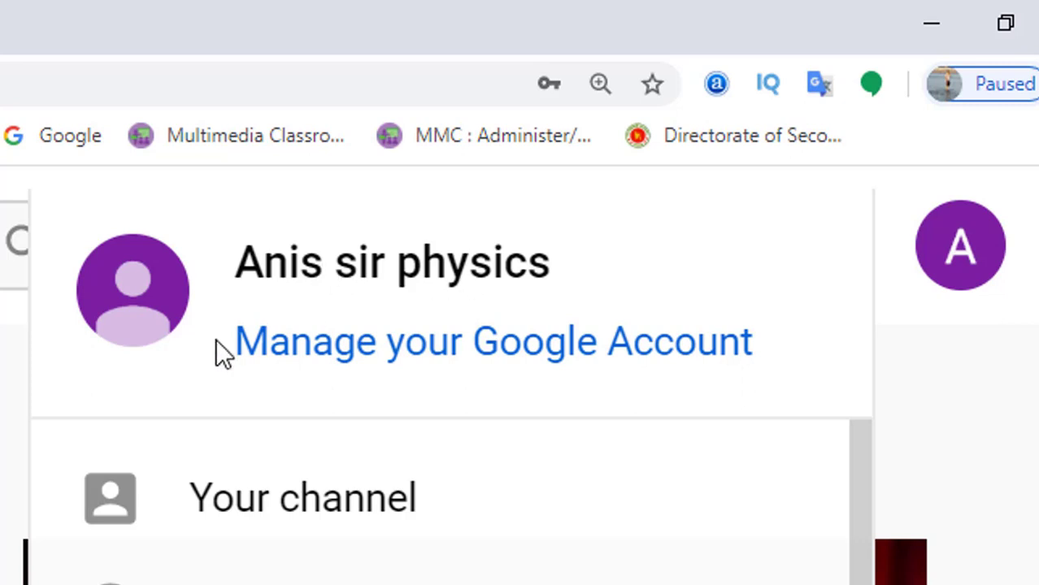
pyautogui.press('Escape')
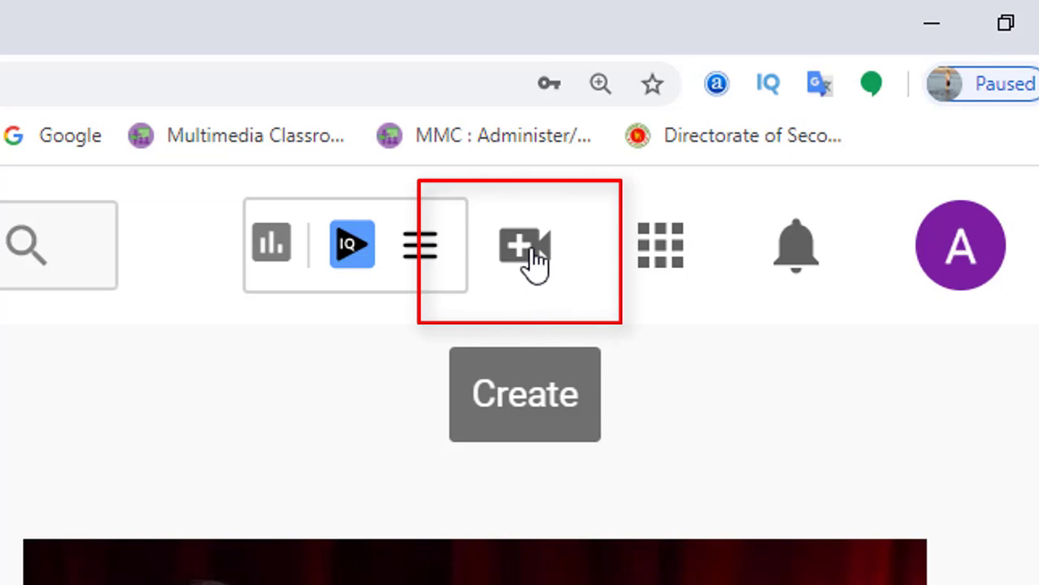
pyautogui.click(528, 254)
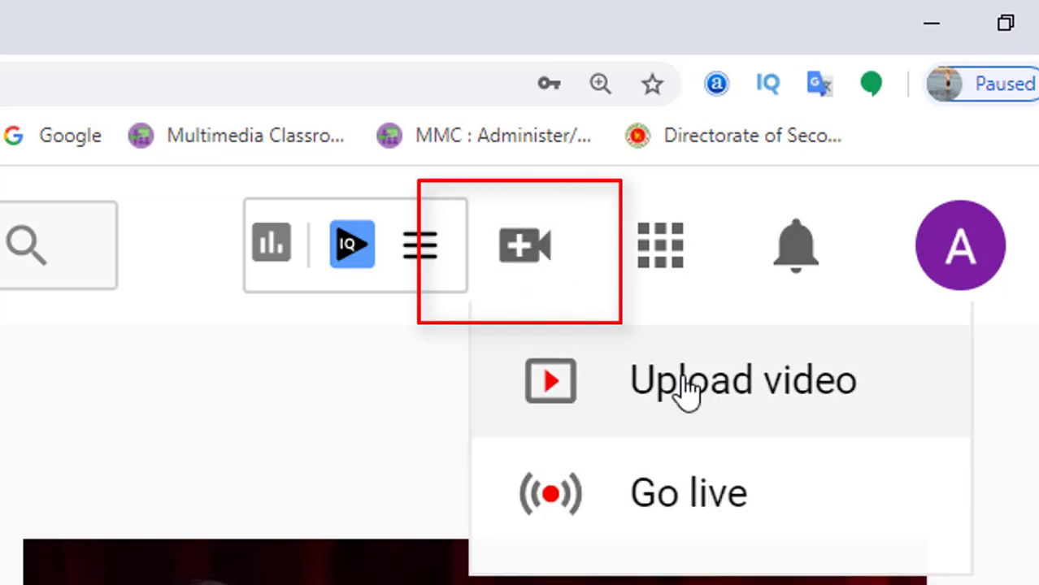
pyautogui.click(686, 382)
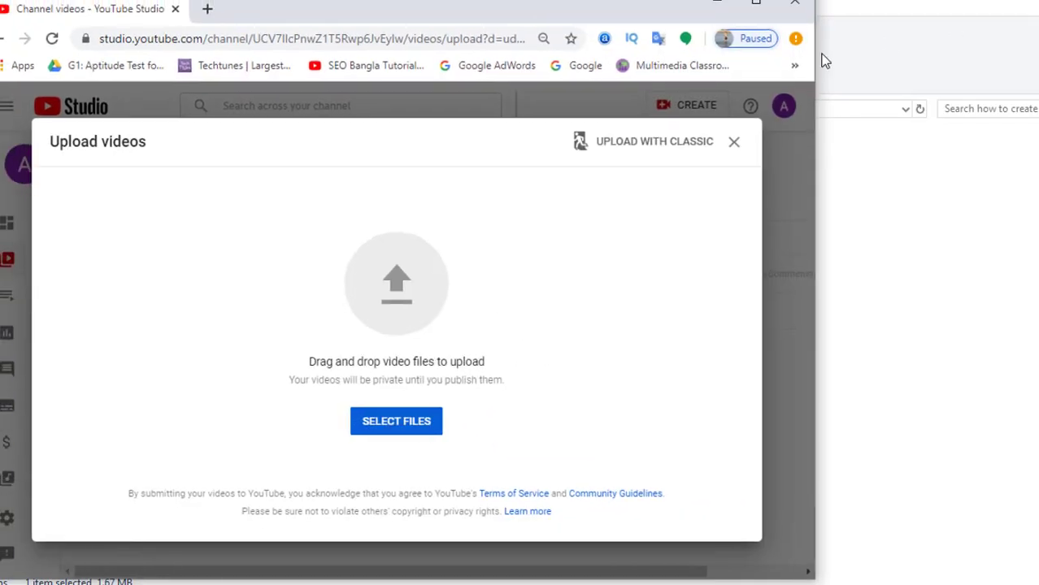
# - Place the browser window beside the file folder and upload the MP4 "how to create youtube channel in 3 miniutes" from it
pyautogui.moveTo(544, 16); pyautogui.dragTo(839, 17)
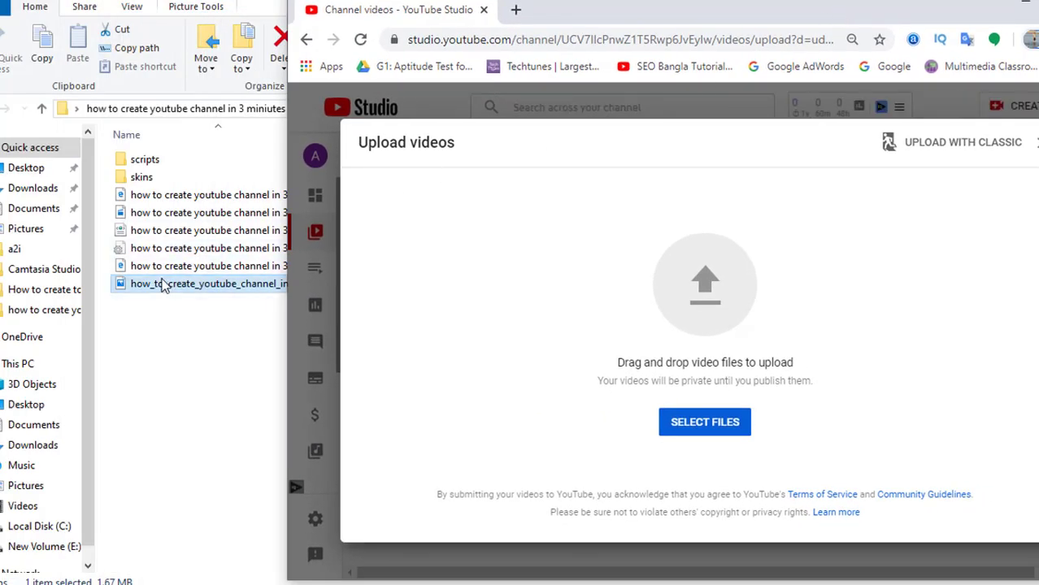
pyautogui.moveTo(142, 216); pyautogui.dragTo(651, 280)
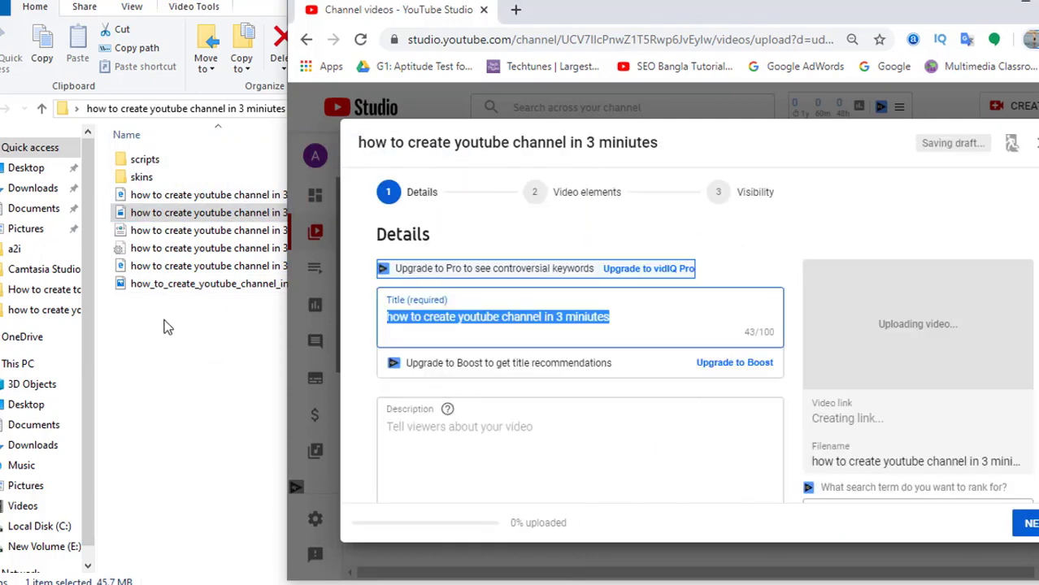
pyautogui.moveTo(671, 151); pyautogui.dragTo(576, 136)
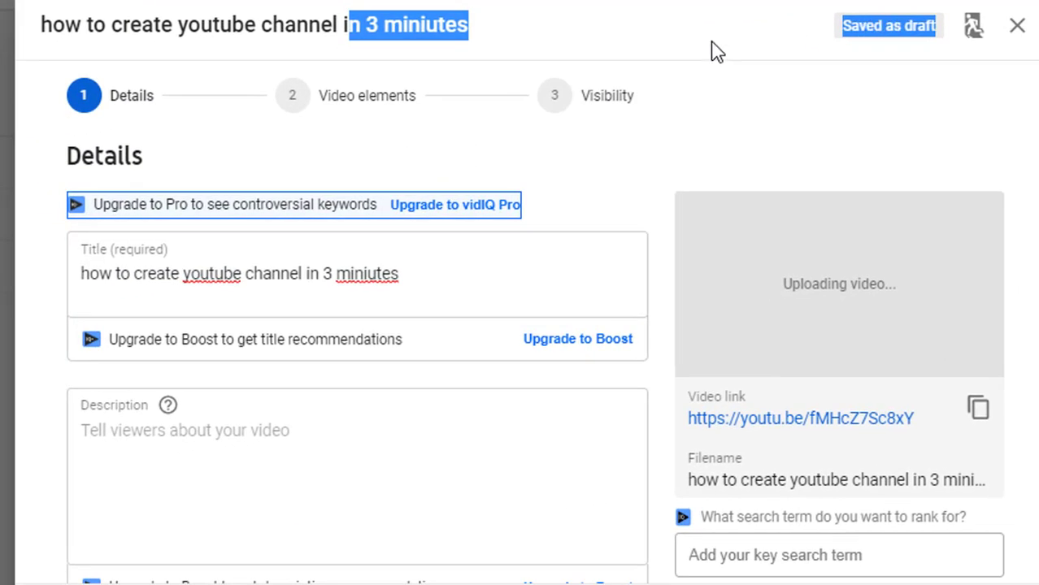
# - Compare the filename shown in the upload details with the MP4 file's full name in its folder
pyautogui.click(711, 50)
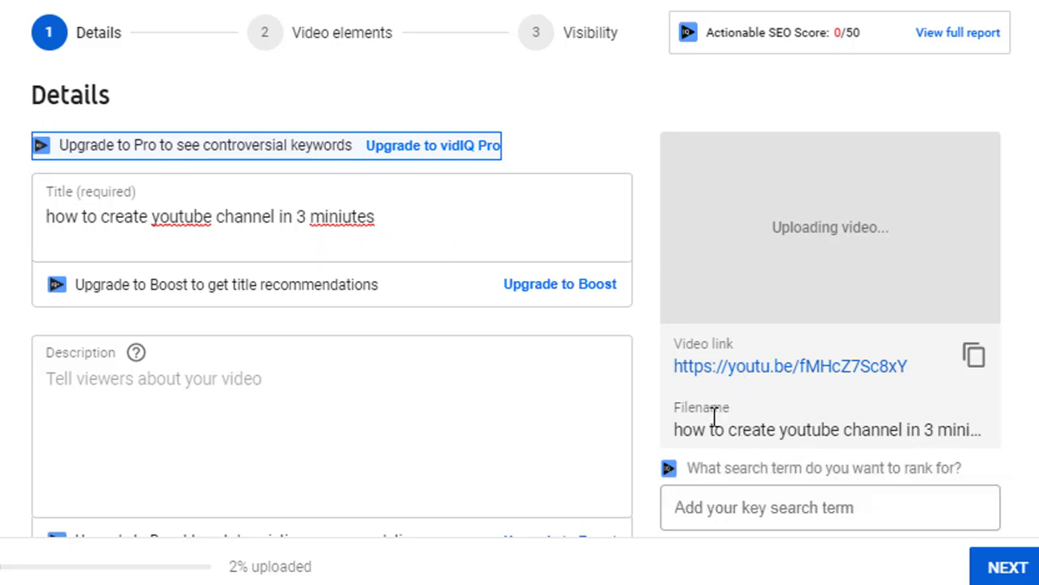
pyautogui.moveTo(681, 430); pyautogui.dragTo(967, 434)
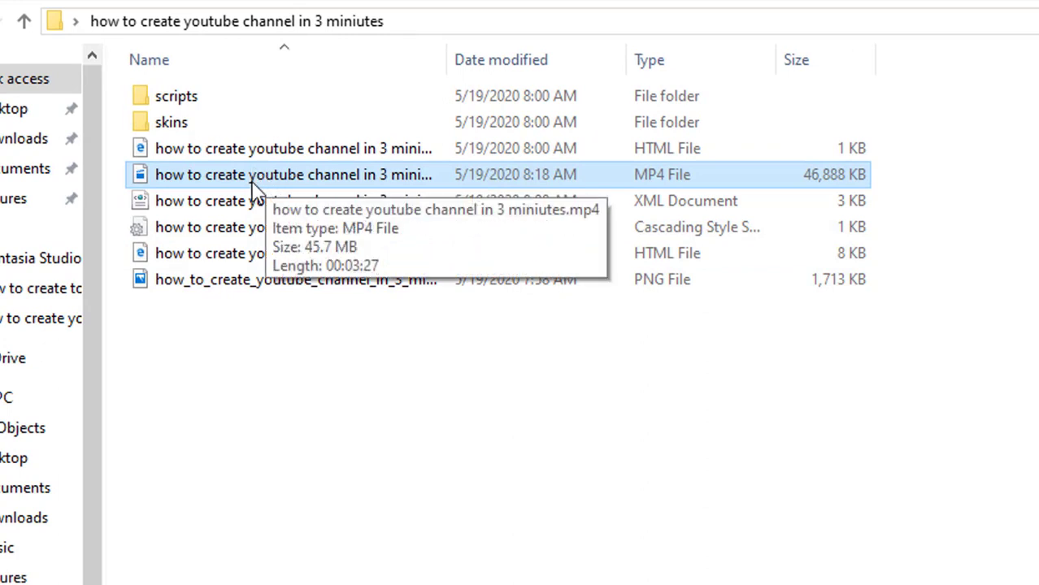
pyautogui.rightClick(273, 175)
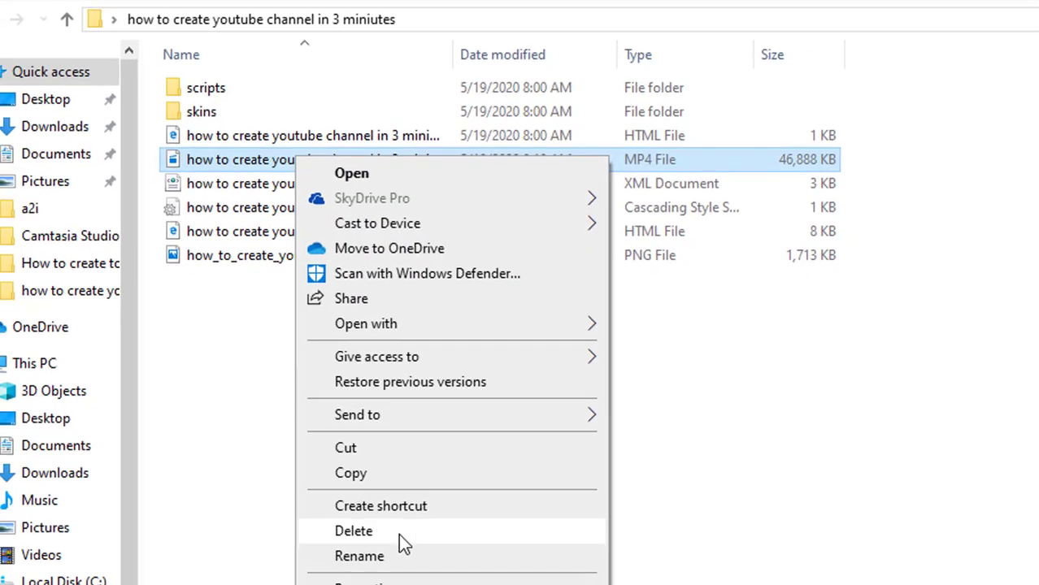
pyautogui.click(386, 552)
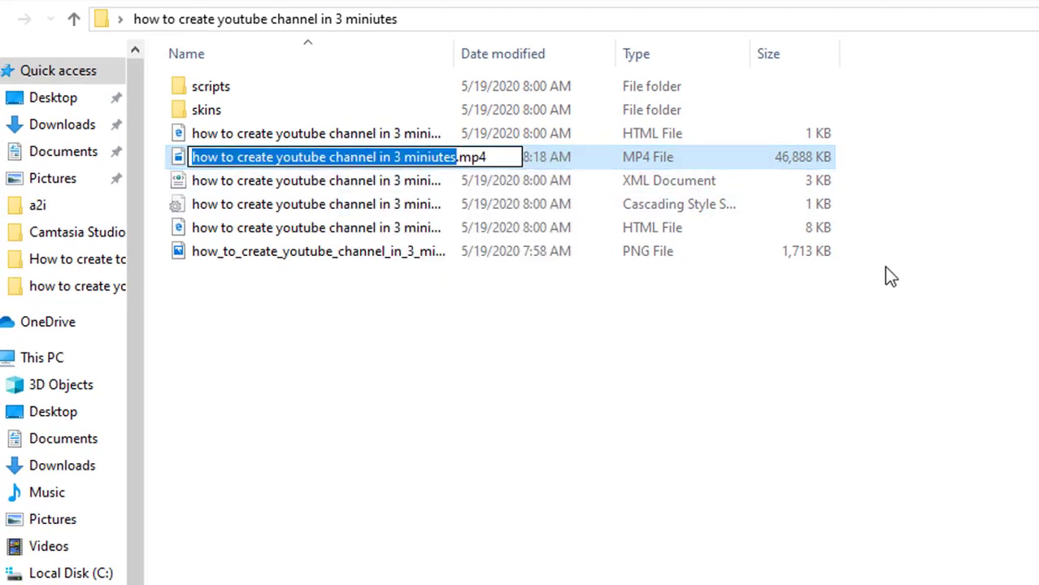
pyautogui.click(897, 524)
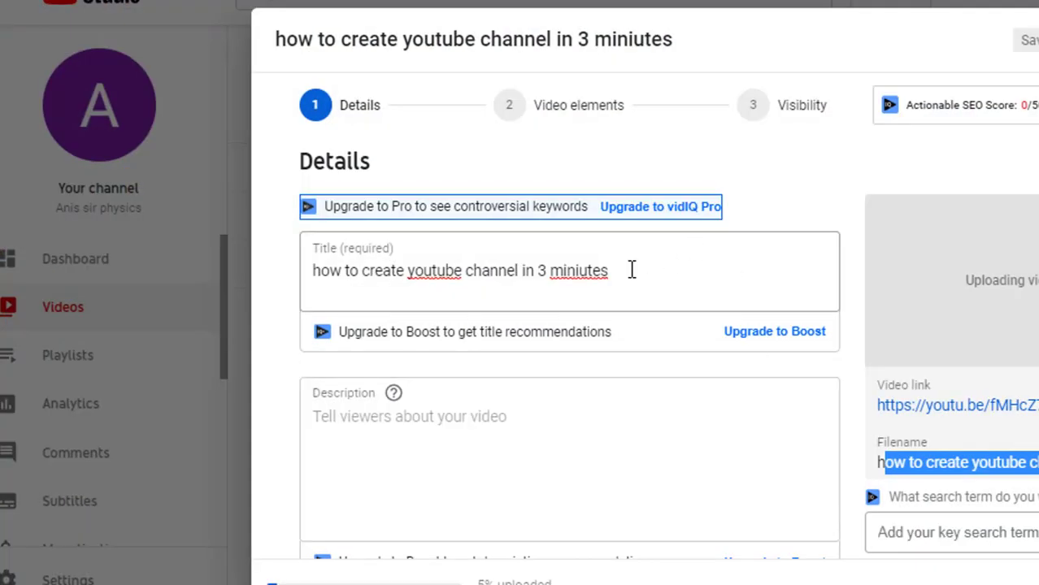
# - Append a "|" separator to the end of the video title
pyautogui.click(631, 266)
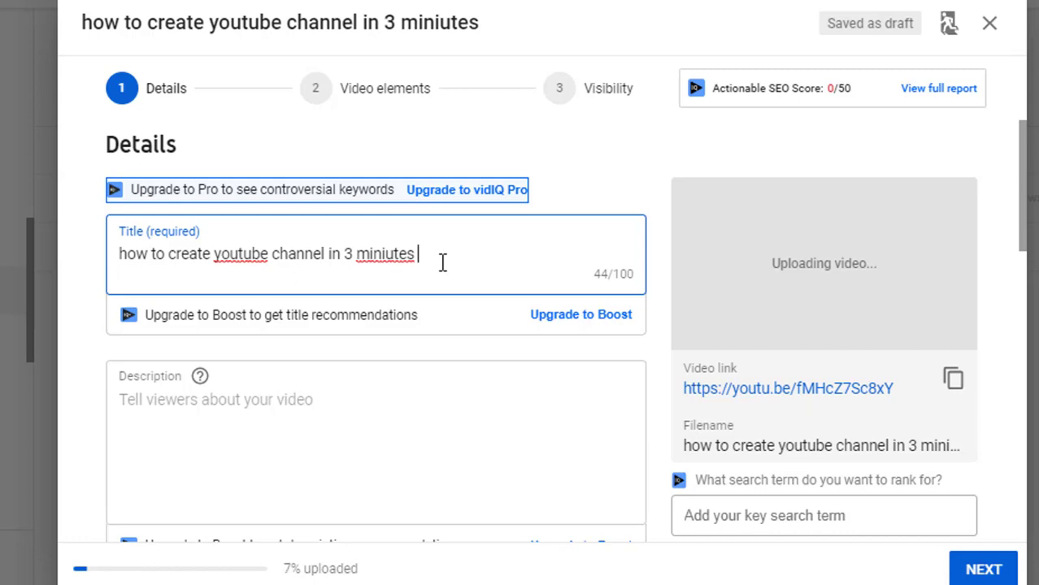
pyautogui.write('|')
pyautogui.moveTo(431, 253); pyautogui.dragTo(118, 277)
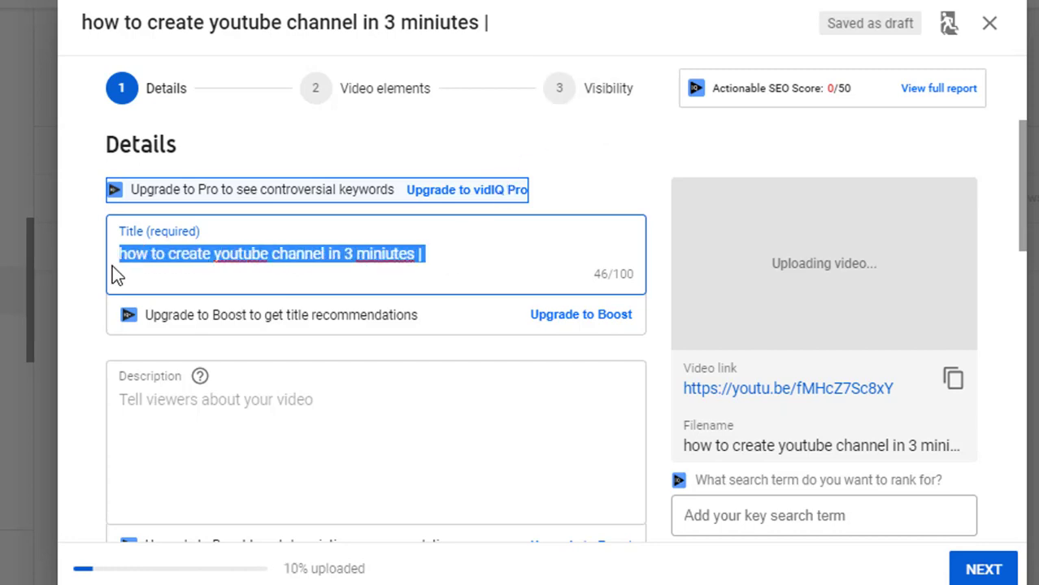
pyautogui.click(430, 262)
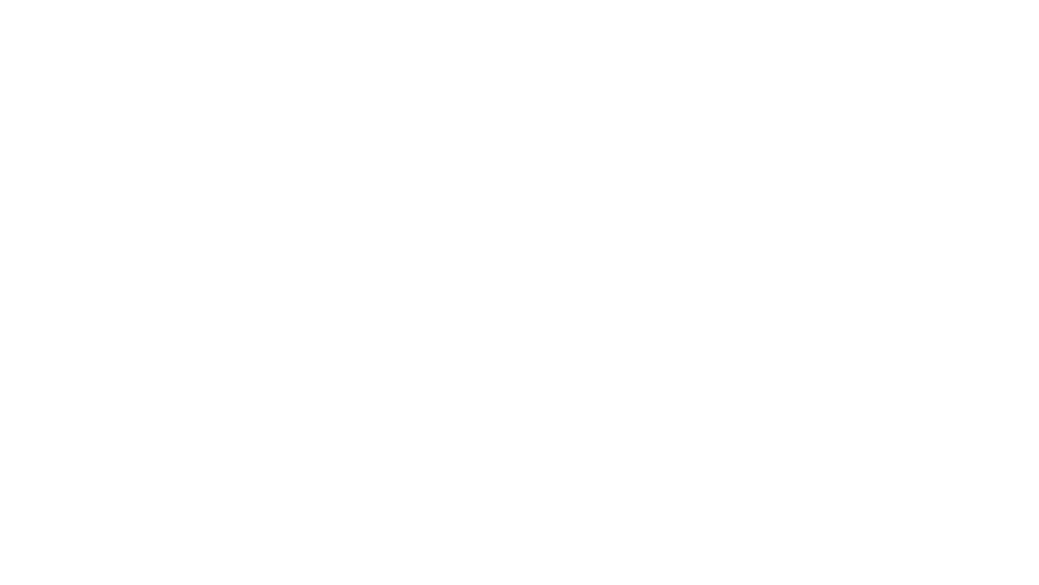
# - Open YouTube in a new tab, search for "how to create a youtube channel" and review how the listed videos are titled
pyautogui.write('y')
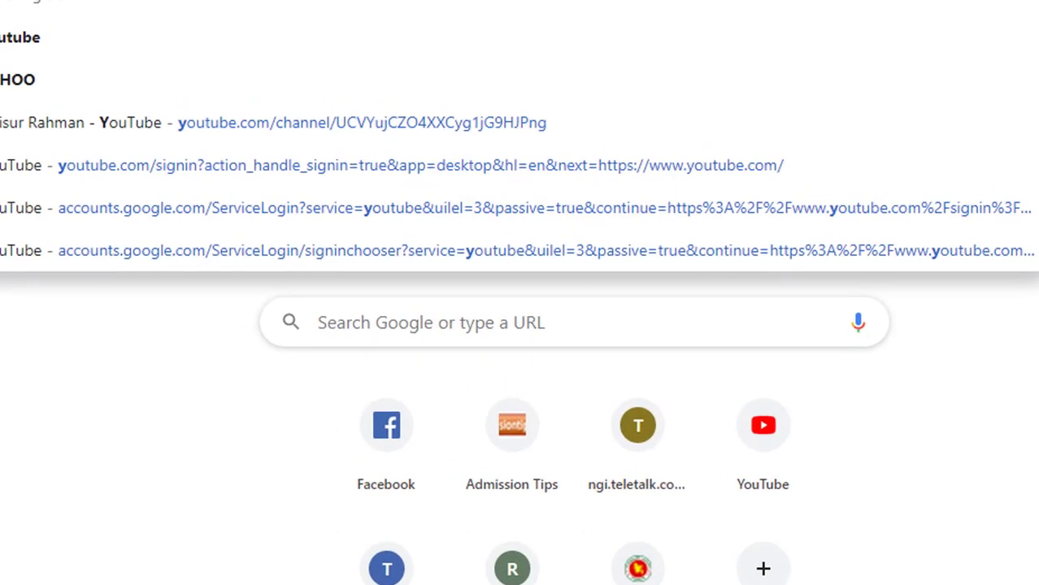
pyautogui.press('Return')
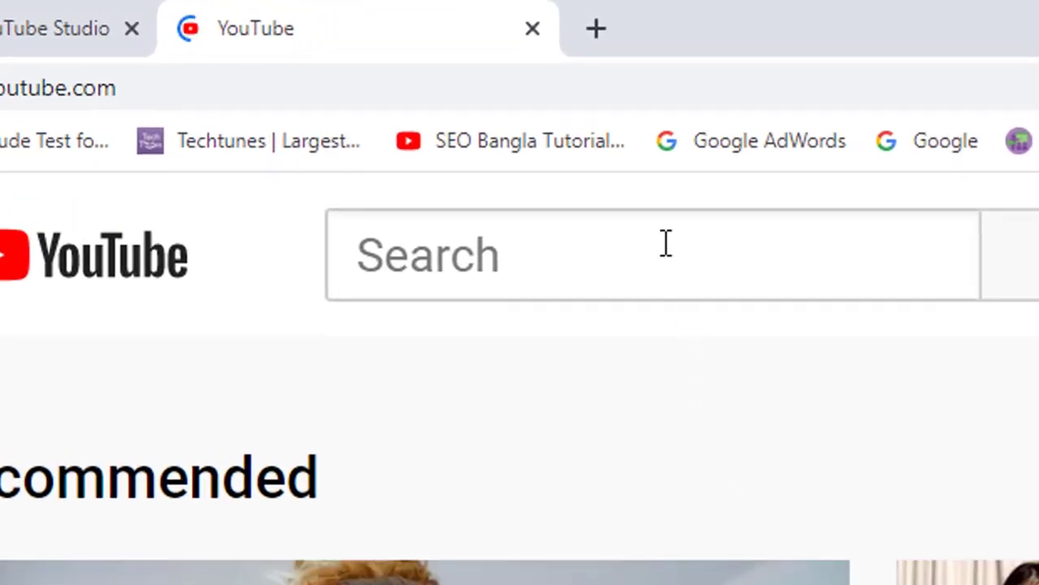
pyautogui.click(644, 268)
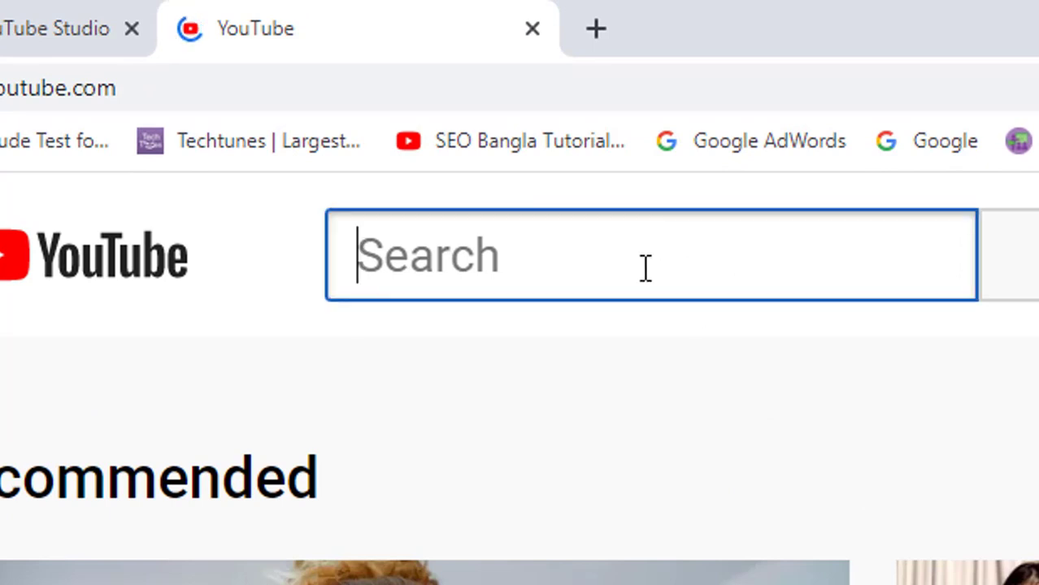
pyautogui.write('how to c')
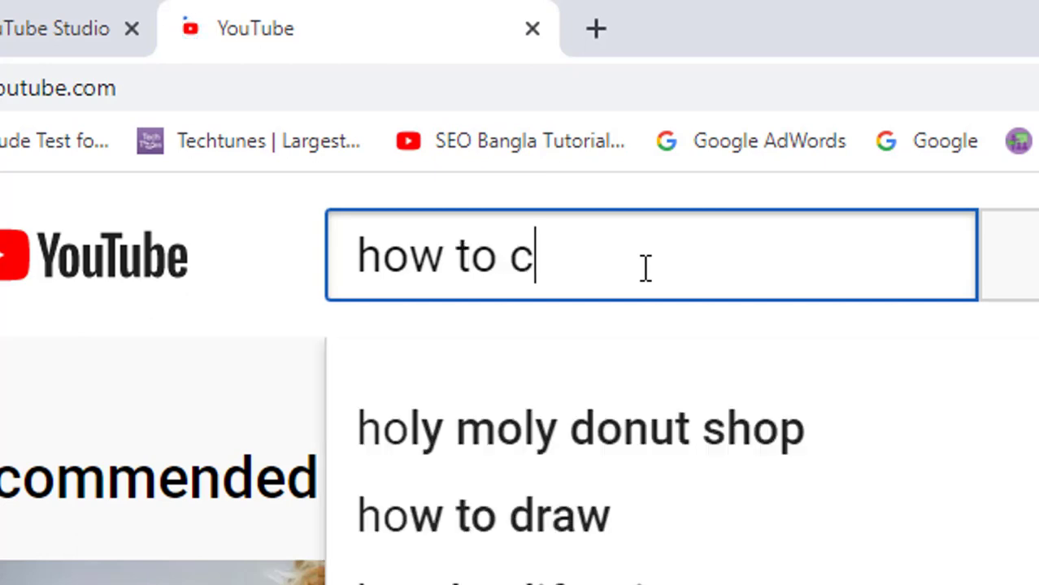
pyautogui.write('reate a youtube channel')
pyautogui.press('Return')
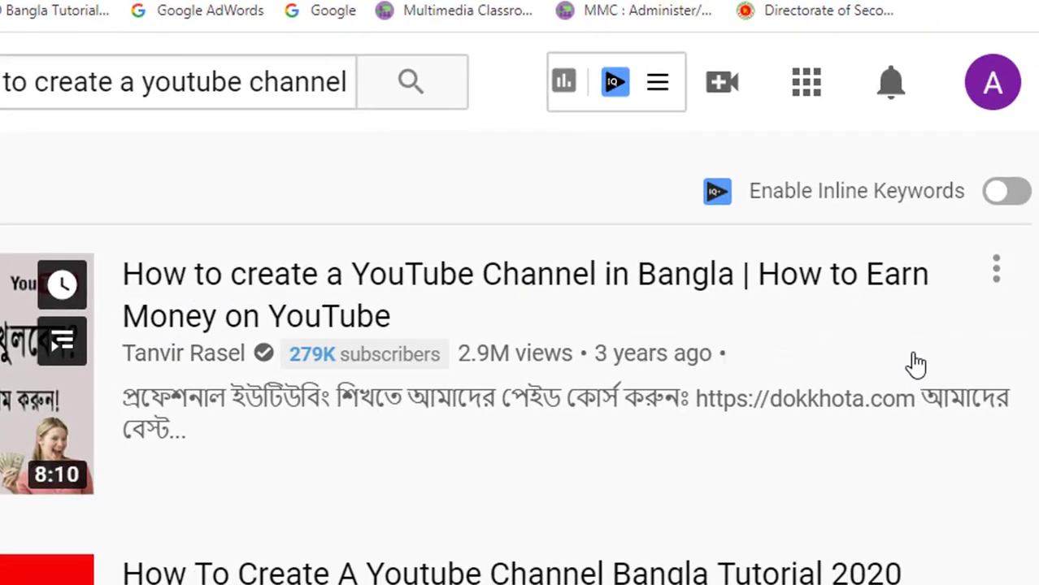
pyautogui.scroll(-4, 603, 480)
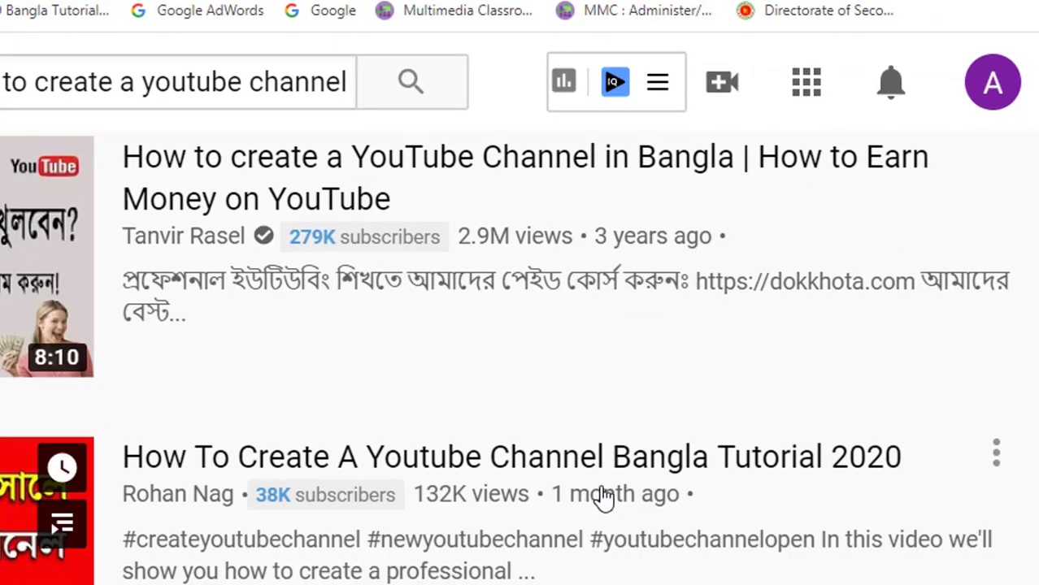
pyautogui.scroll(-4, 603, 500)
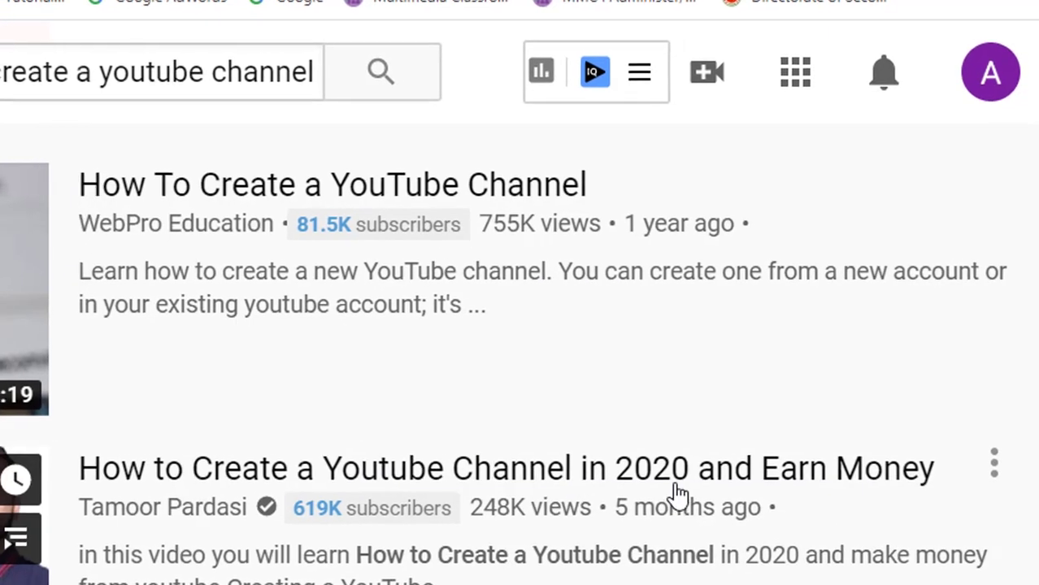
pyautogui.scroll(10, 575, 553)
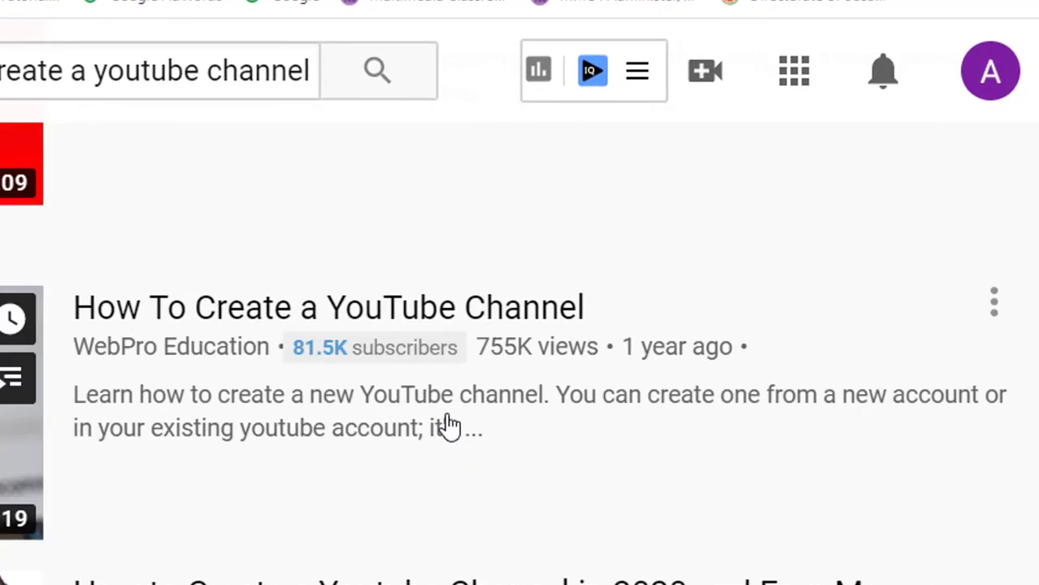
# - Extend the YouTube search to "how to create a youtube channel in 3 miniutes" and review the competing video titles
pyautogui.click(237, 70)
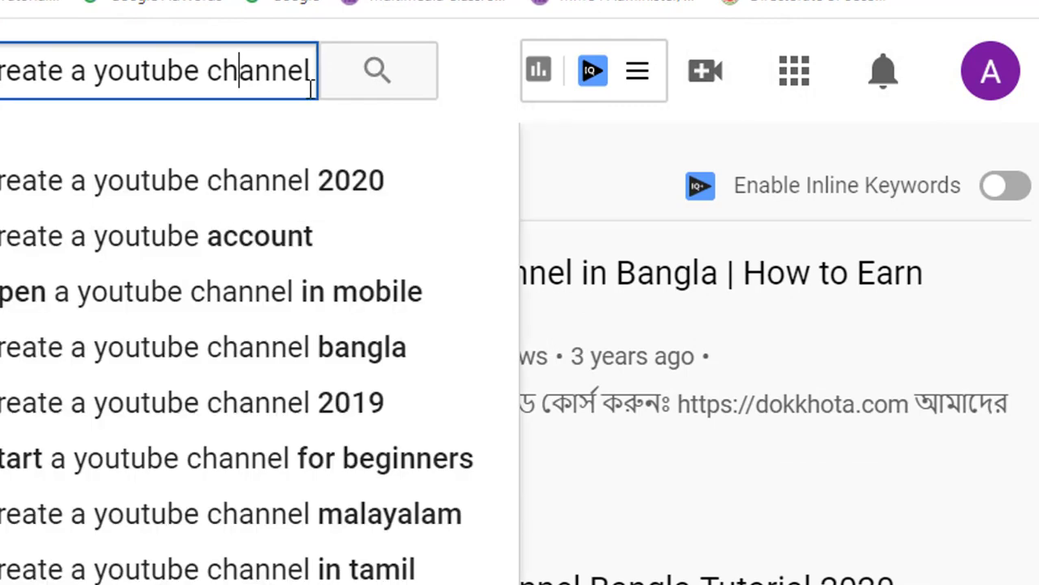
pyautogui.hotkey('ctrl', 'a')
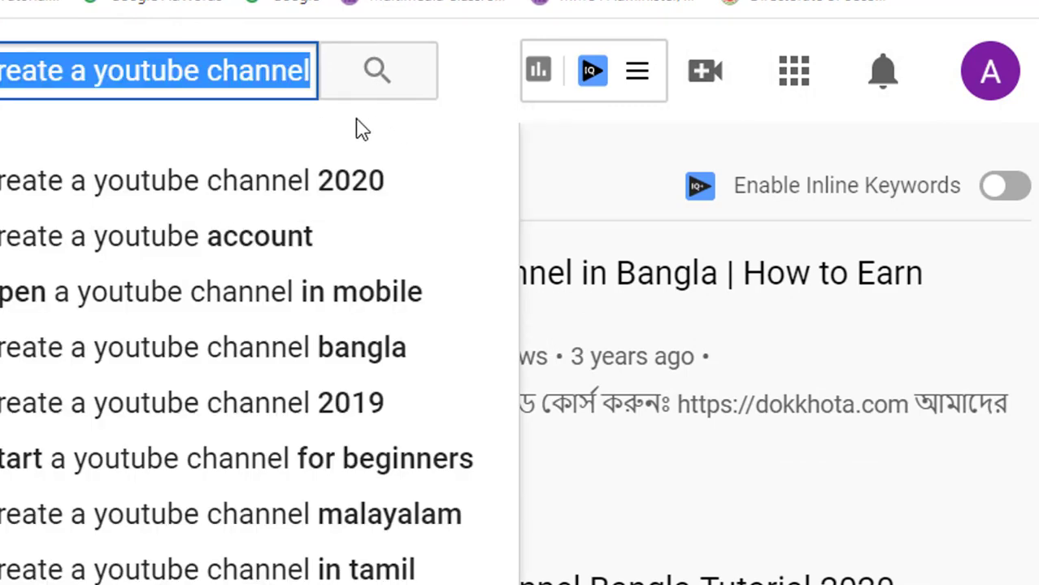
pyautogui.click(208, 78)
pyautogui.press('Right')
pyautogui.press('Right')
pyautogui.press('Right')
pyautogui.press('Right')
pyautogui.press('Right')
pyautogui.press('Right')
pyautogui.press('Right')
pyautogui.write('i')
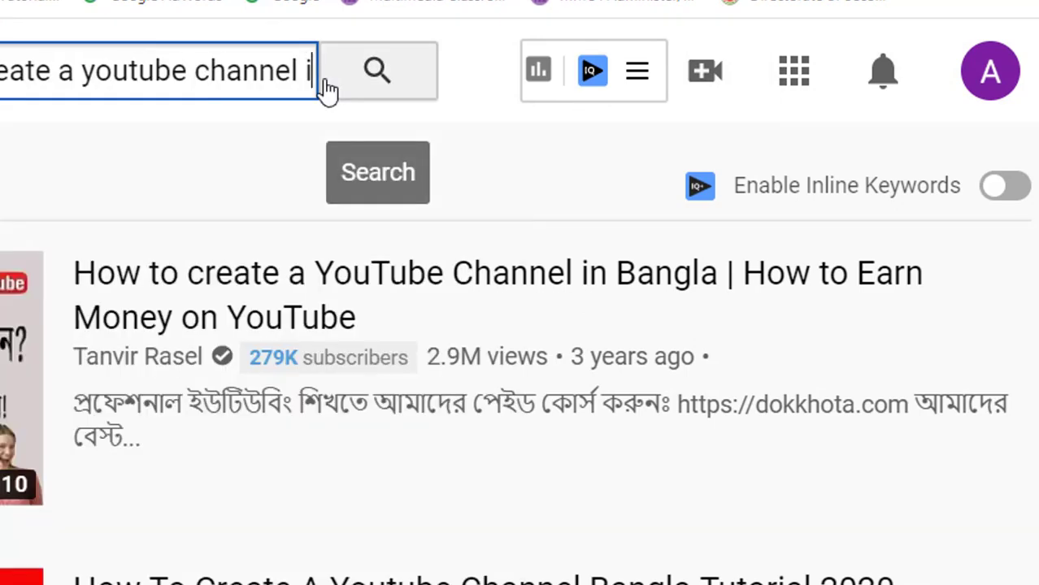
pyautogui.write('n 3 miniutes')
pyautogui.press('Return')
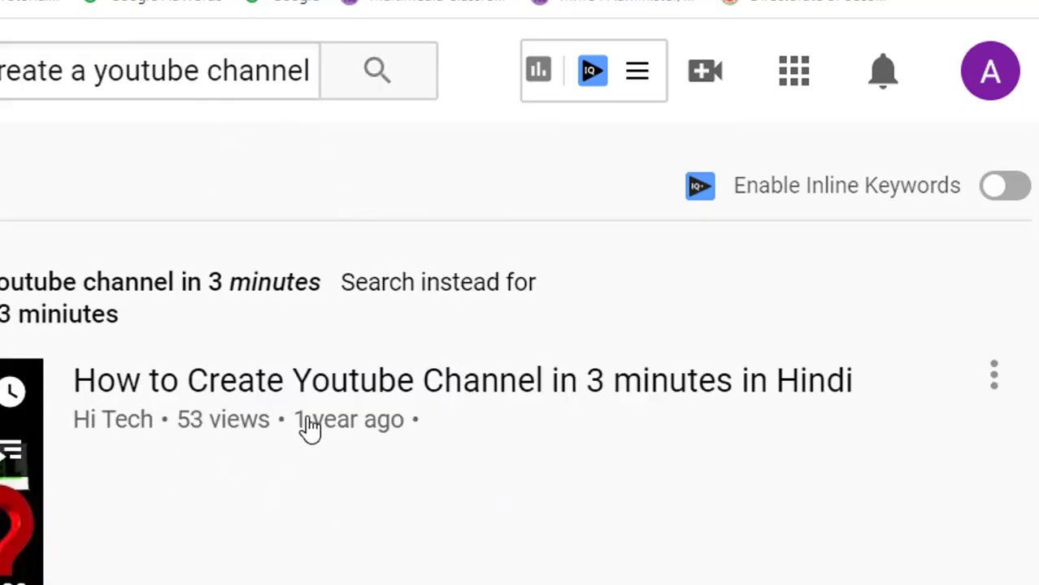
pyautogui.scroll(-6, 382, 464)
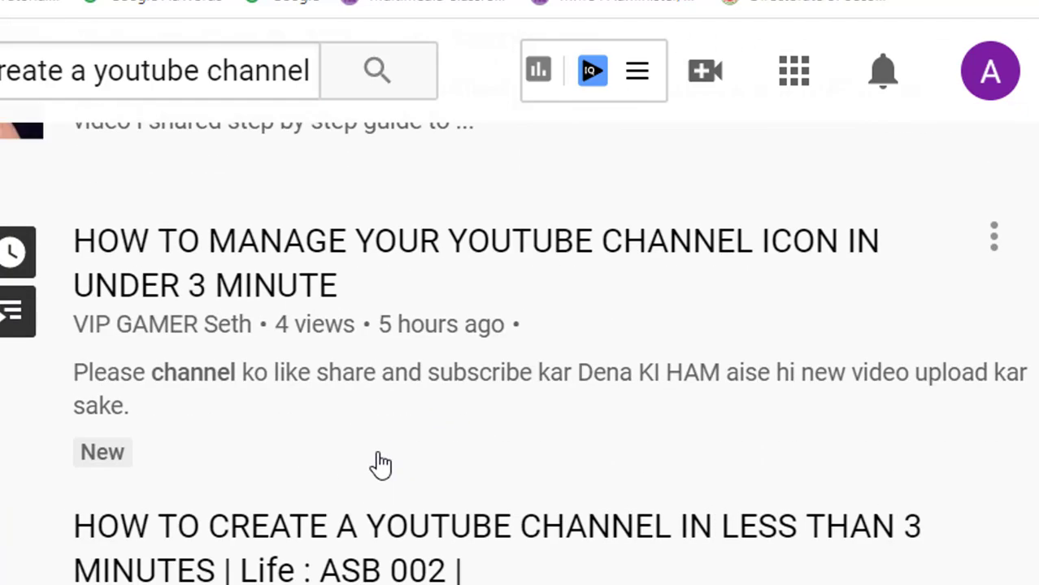
pyautogui.scroll(6, 380, 465)
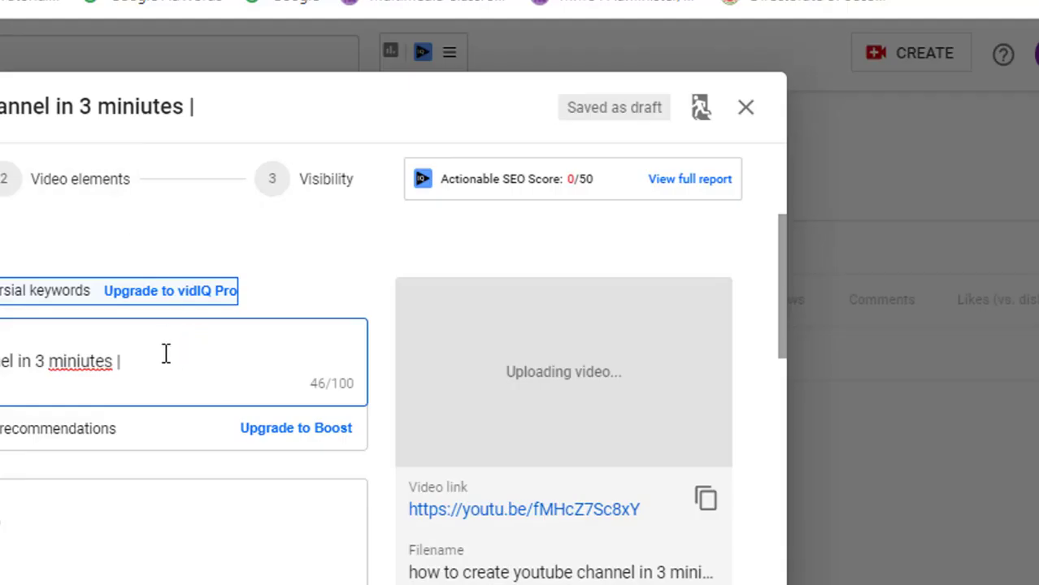
# - Replace the trailing "|" so the upload's title reads "how to create youtube channel in 3 miniutes bangla | techa janala"
pyautogui.press('BackSpace')
pyautogui.press('BackSpace')
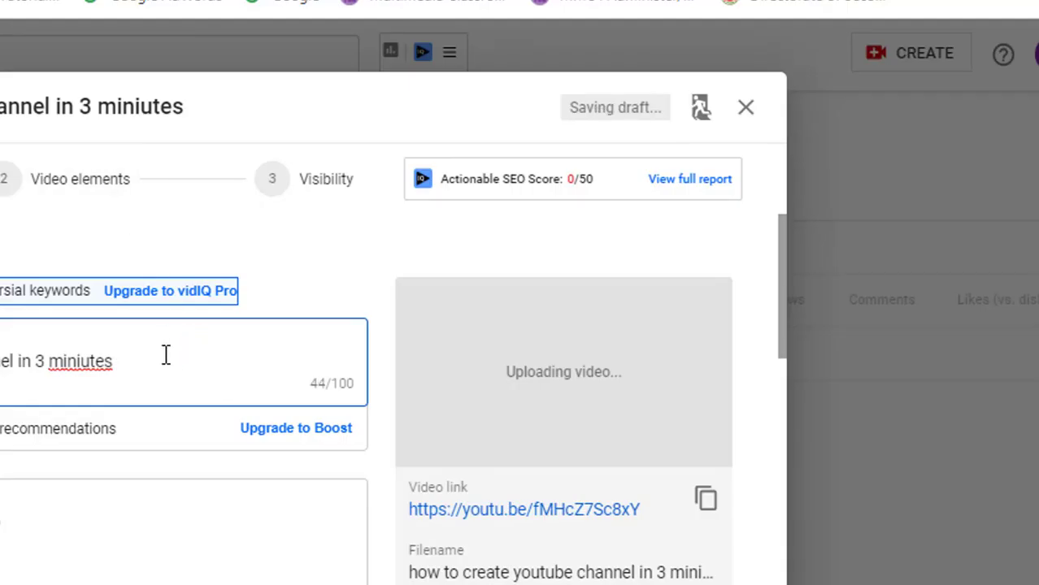
pyautogui.write('bangla ')
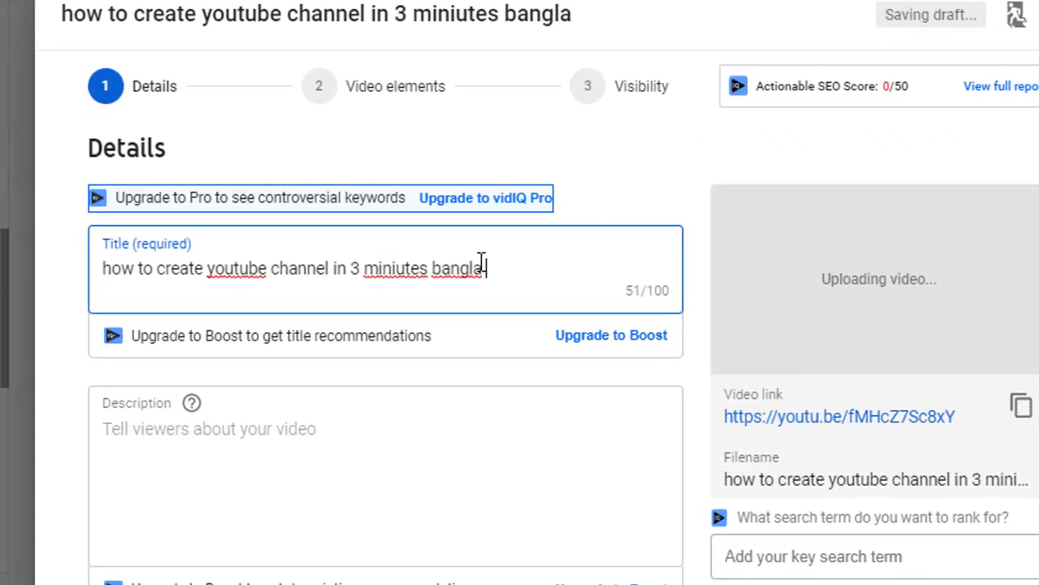
pyautogui.write('| techa janala')
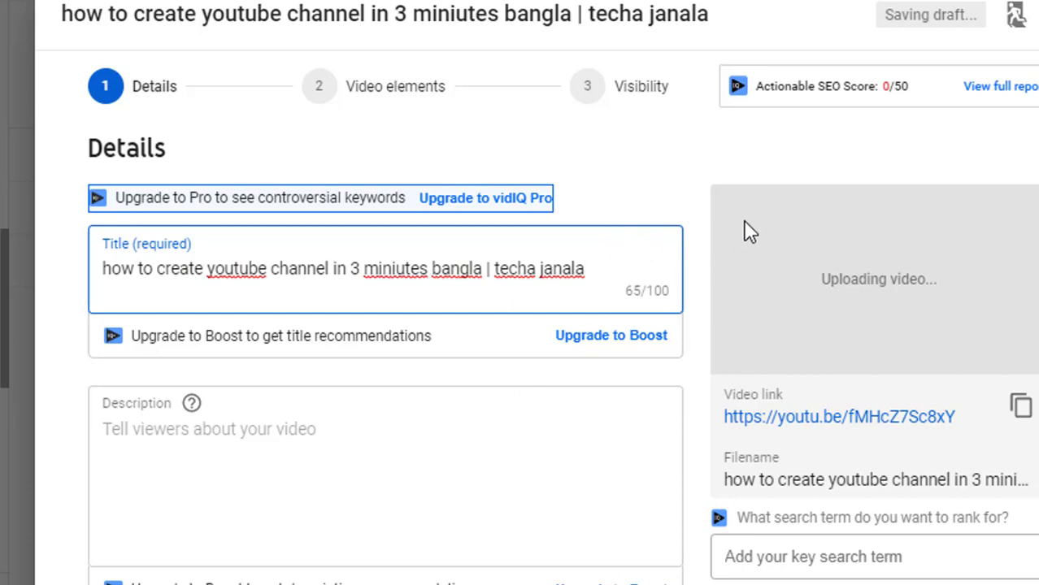
pyautogui.click(249, 443)
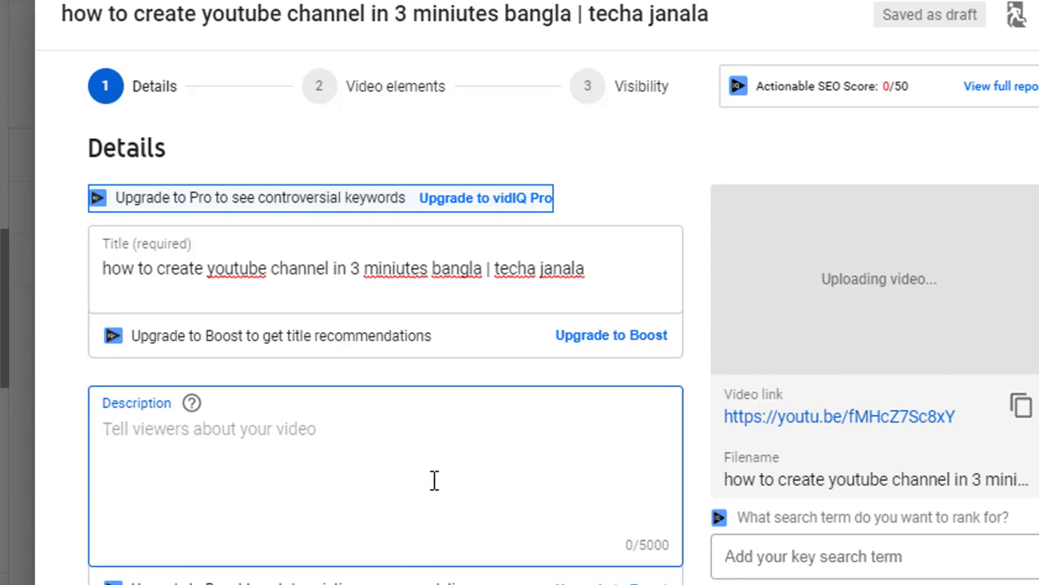
pyautogui.click(602, 262)
pyautogui.moveTo(602, 263); pyautogui.dragTo(52, 272)
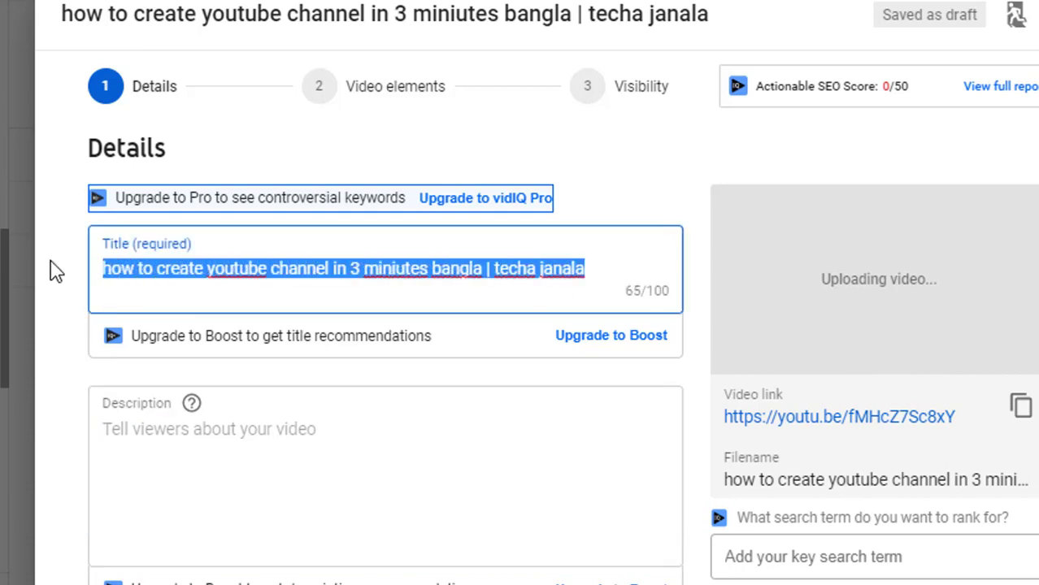
pyautogui.click(281, 441)
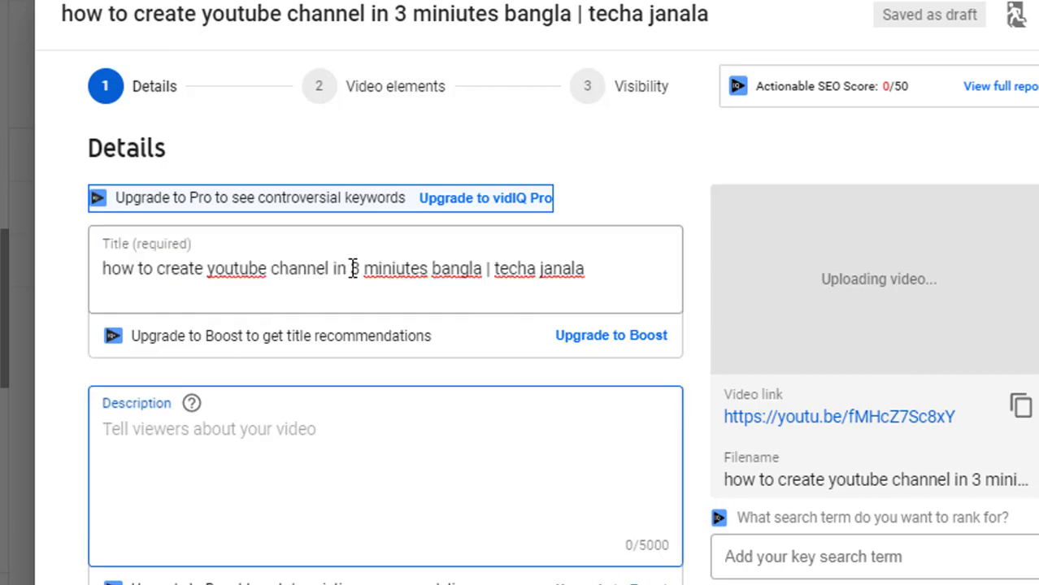
pyautogui.click(482, 269)
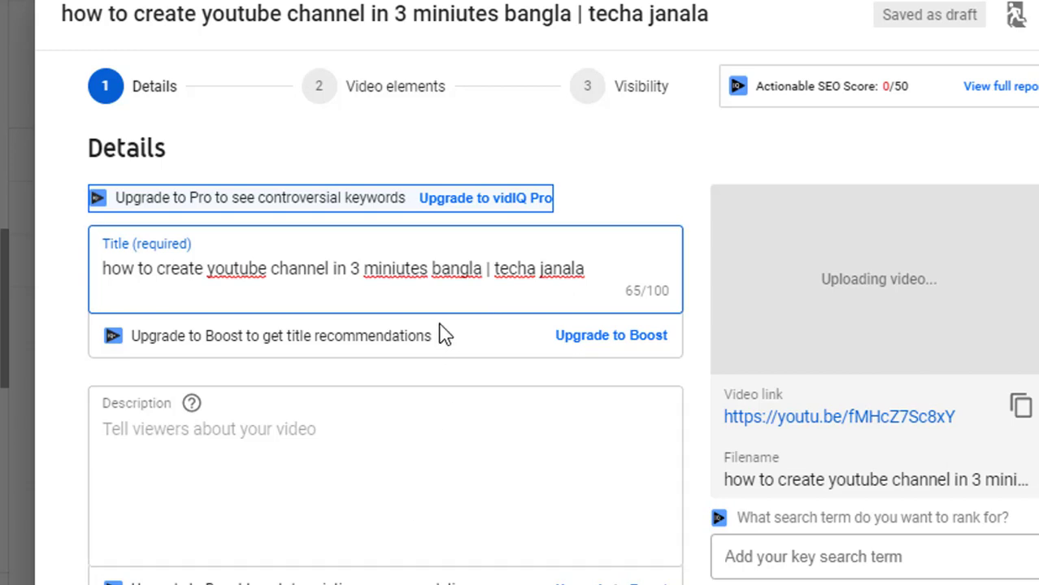
pyautogui.click(425, 454)
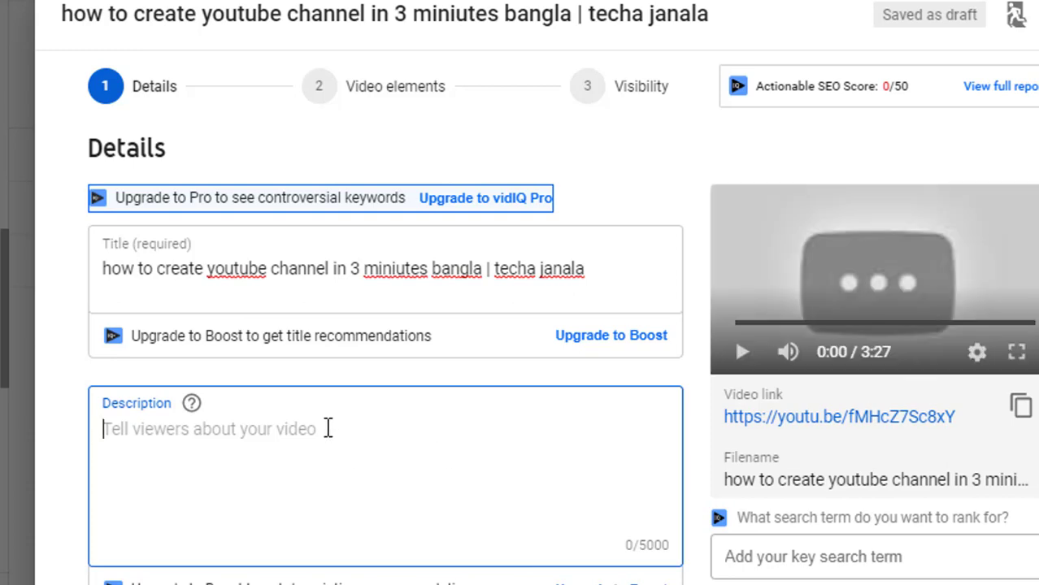
# - Copy the full video title into the empty description
pyautogui.click(296, 257)
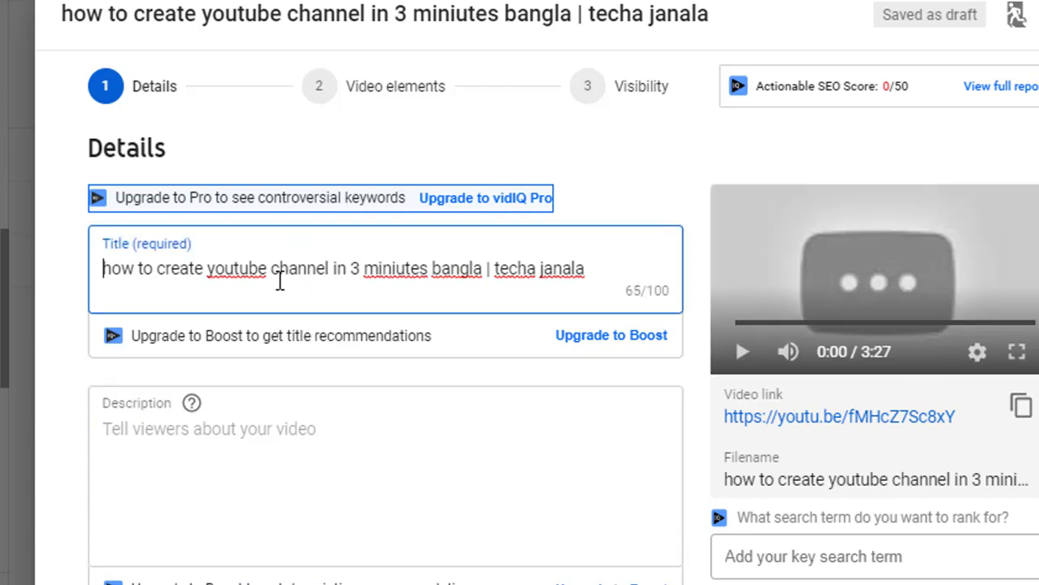
pyautogui.hotkey('ctrl', 'a')
pyautogui.hotkey('ctrl', 'c')
pyautogui.click(209, 449)
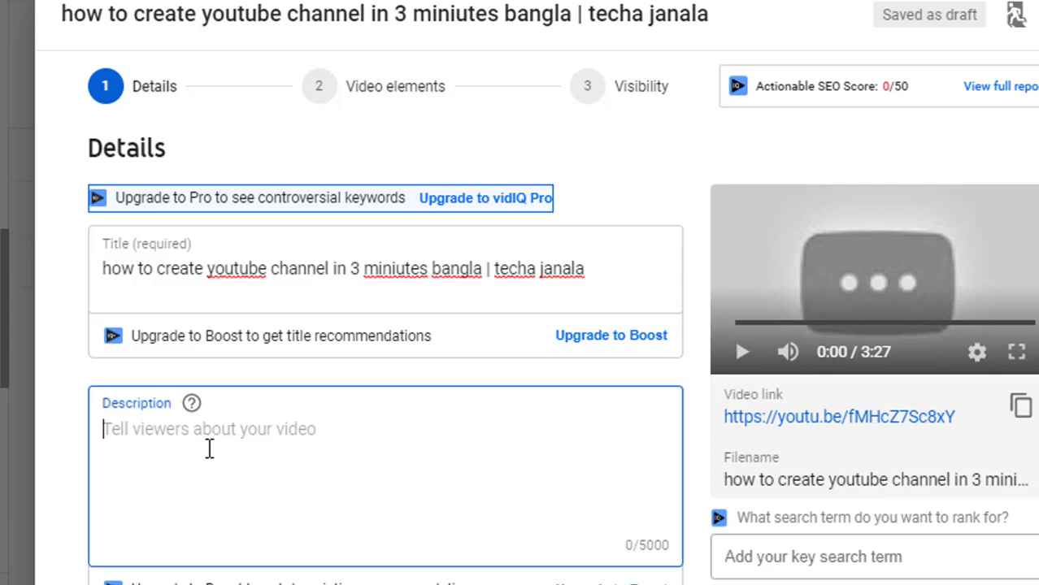
pyautogui.hotkey('ctrl', 'v')
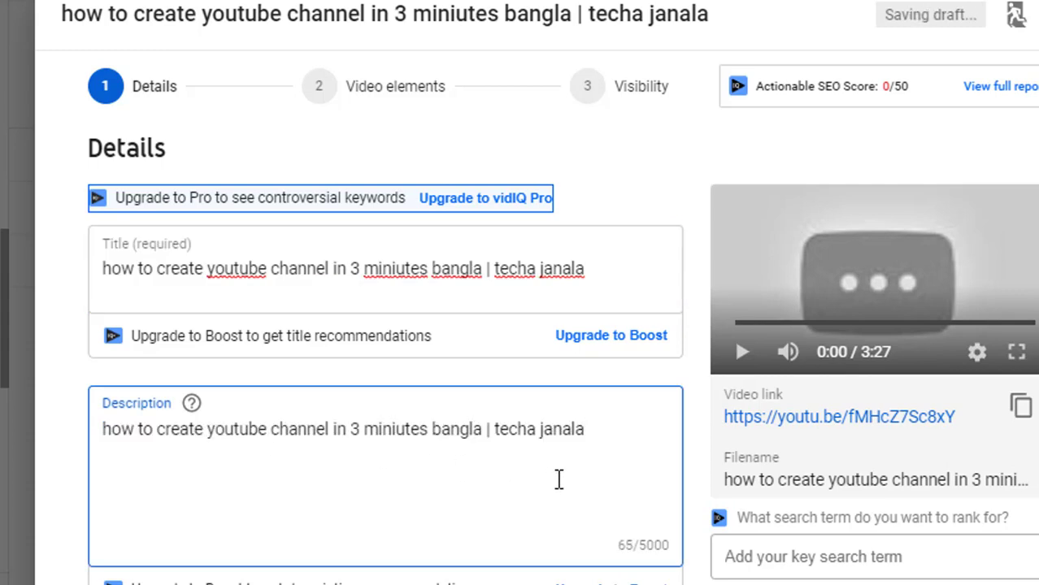
# - Replace the description's "|" with a comma and add a comma at the end, giving "how to create youtube channel in 3 miniutes bangla, techa janala,"
pyautogui.click(483, 438)
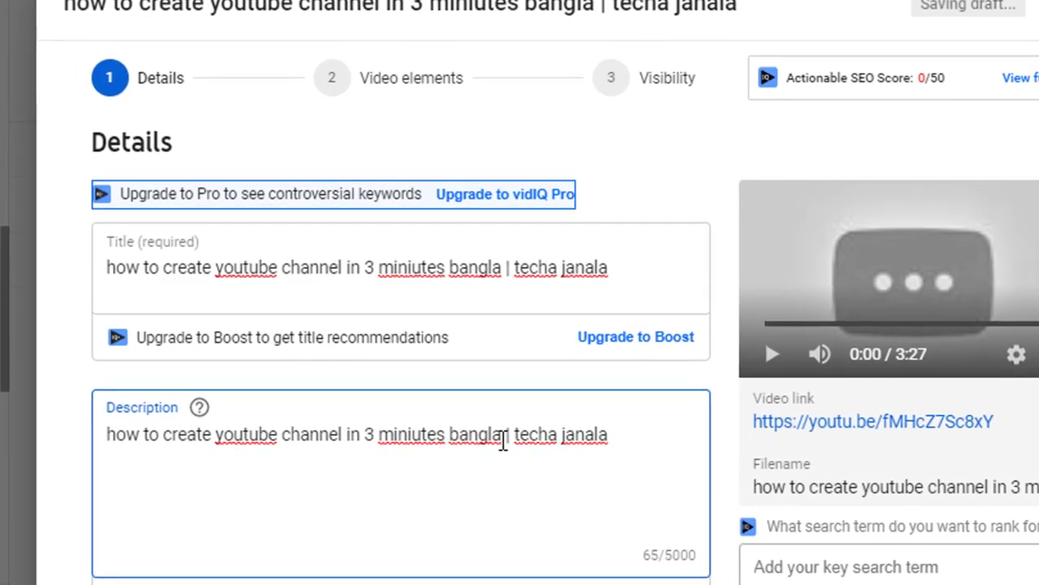
pyautogui.write(',')
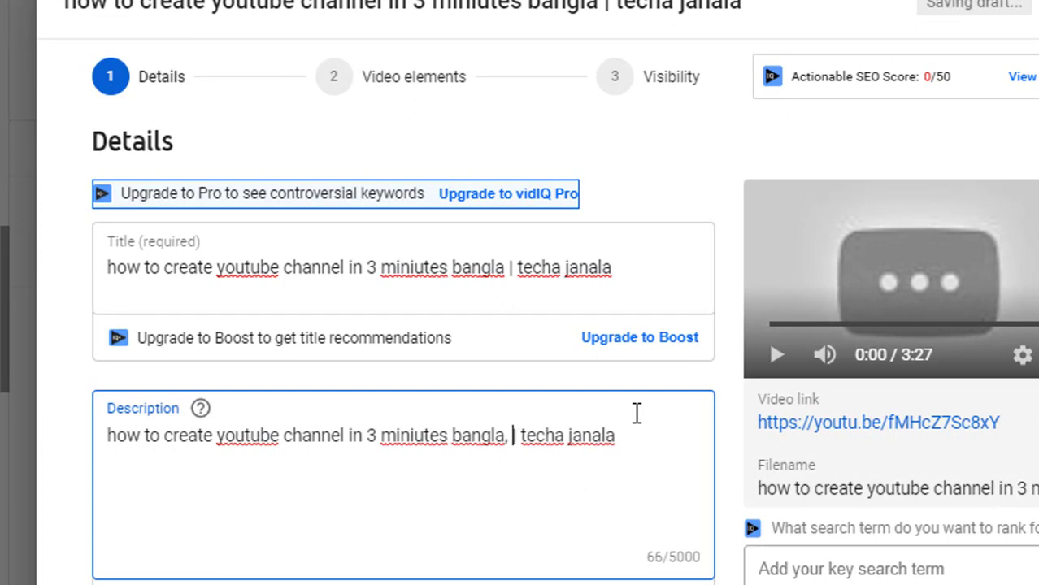
pyautogui.press('Right')
pyautogui.press('Delete')
pyautogui.press('Right')
pyautogui.press('Right')
pyautogui.press('Right')
pyautogui.press('Right')
pyautogui.press('End')
pyautogui.write(',')
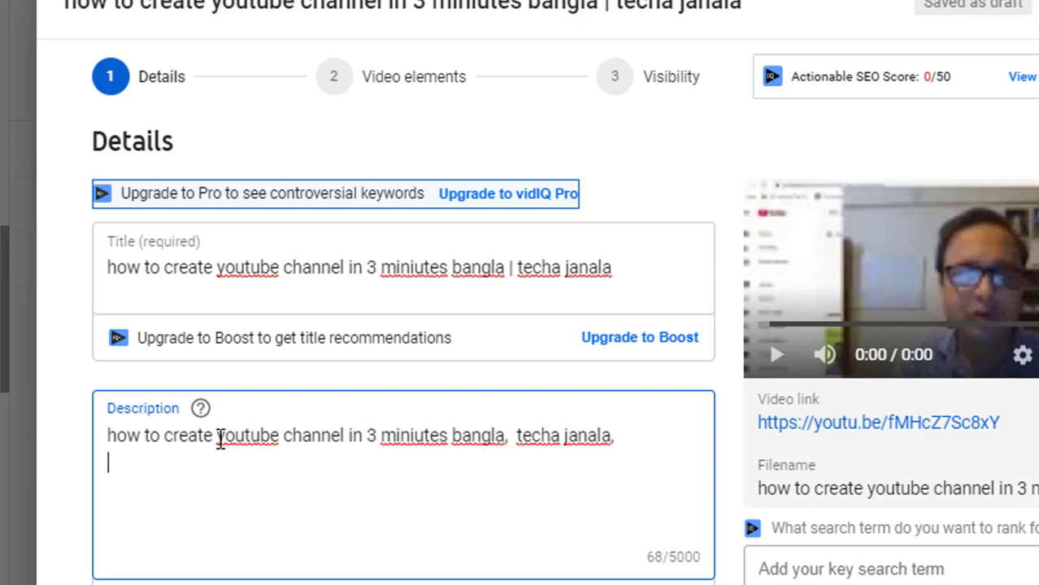
# - Add a second description line reading "youtube channel, bangla tutorial.", copying "youtube channel" from the first line
pyautogui.moveTo(217, 442); pyautogui.dragTo(346, 443)
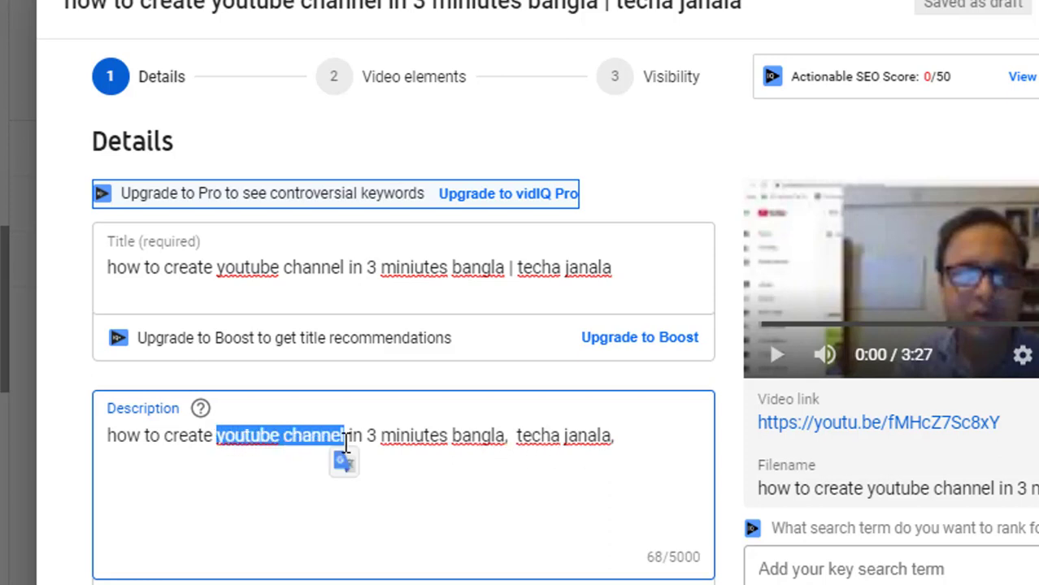
pyautogui.hotkey('ctrl', 'c')
pyautogui.click(178, 489)
pyautogui.hotkey('ctrl', 'v')
pyautogui.write(', ')
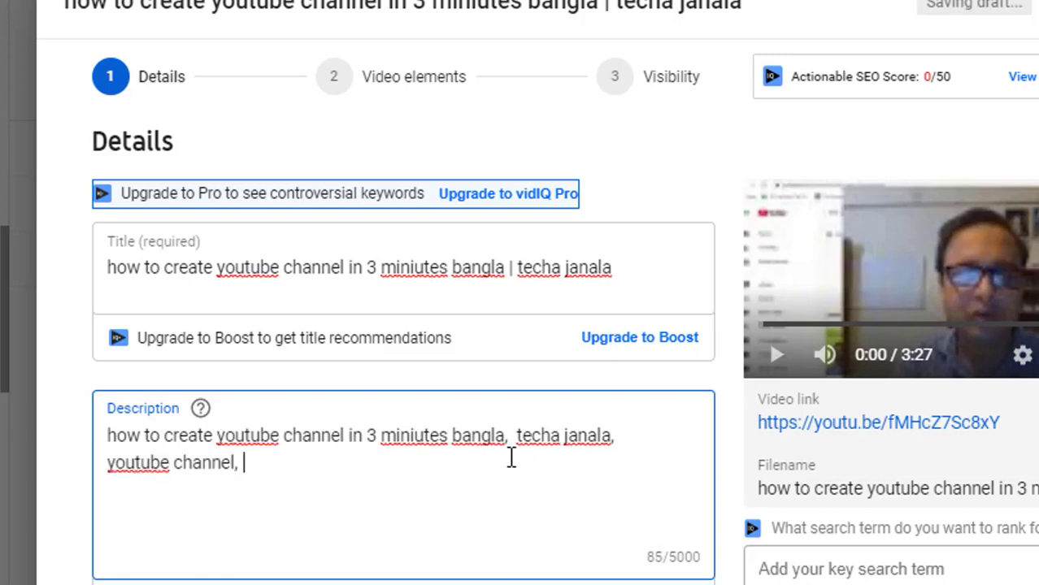
pyautogui.write('bangla tutorial,')
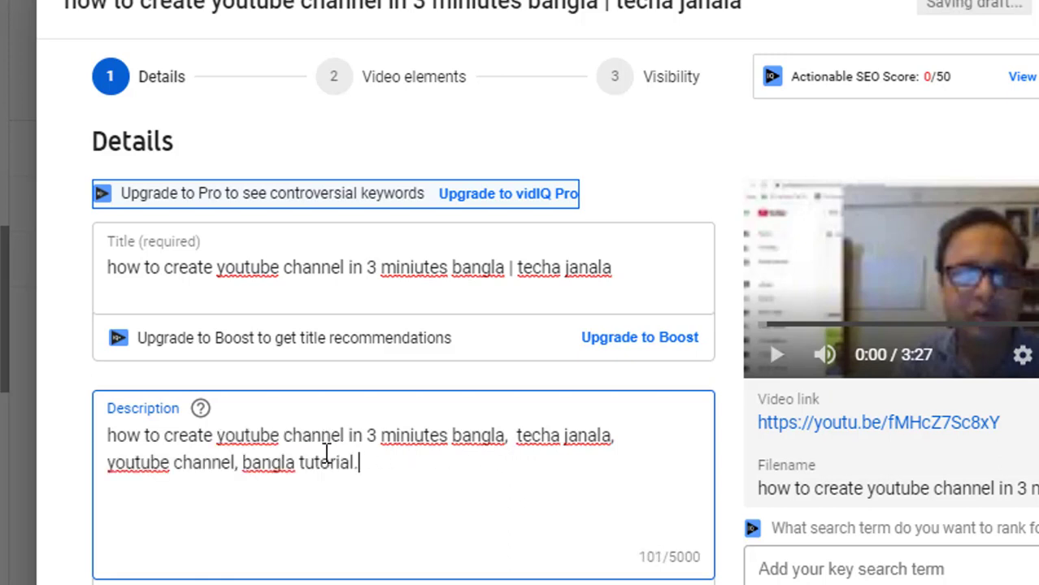
# - Upload the PNG from the "how to create youtube channel in 3 miniutes" folder as the video's custom thumbnail
pyautogui.scroll(-3, 382, 480)
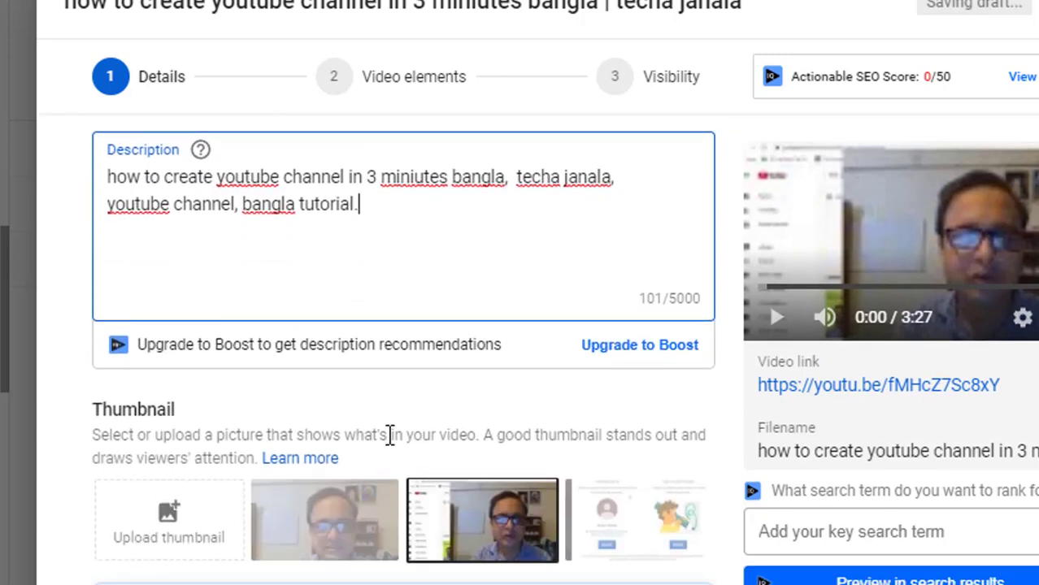
pyautogui.scroll(-3, 390, 435)
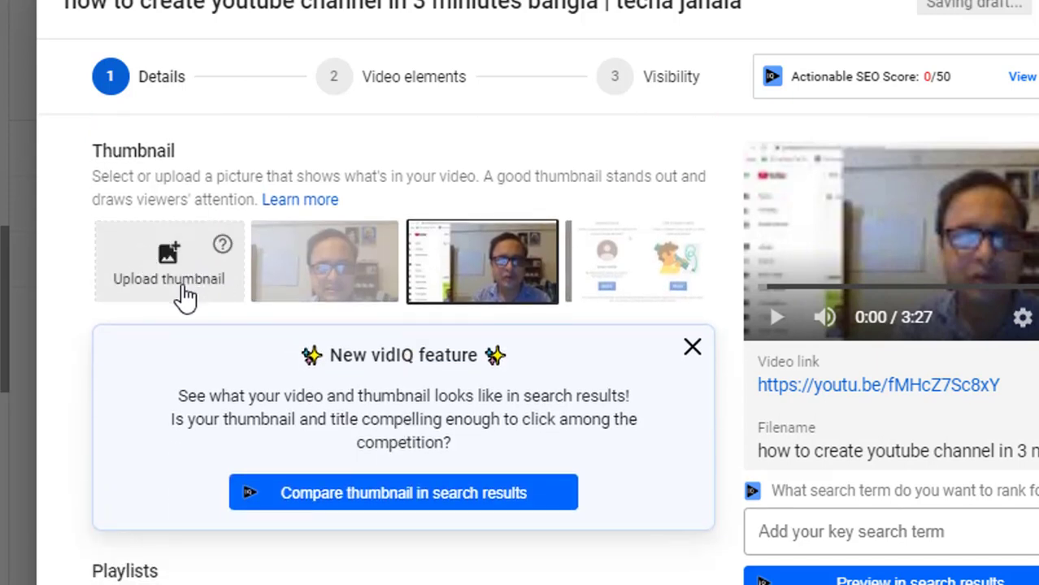
pyautogui.click(165, 254)
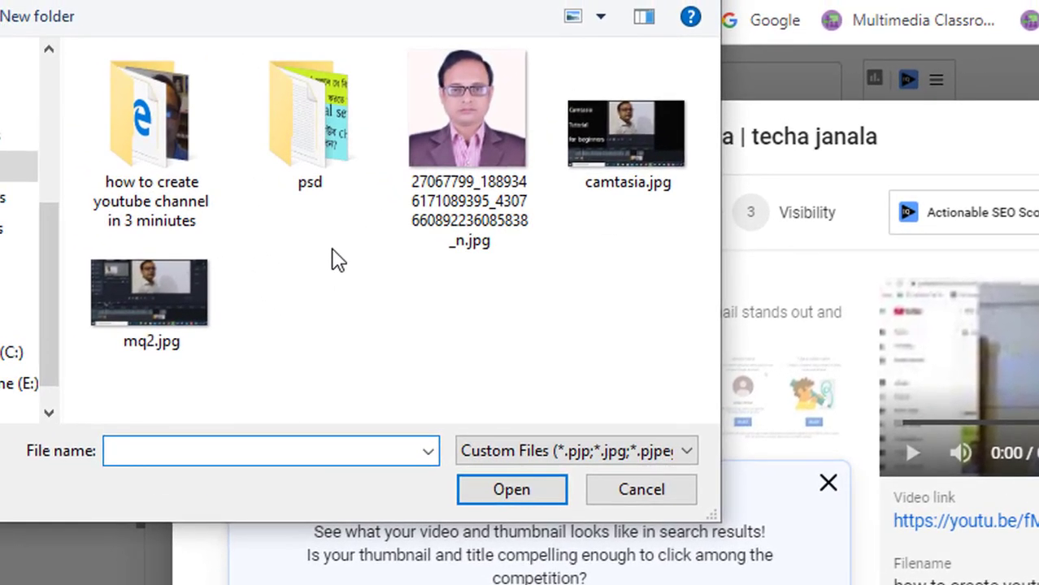
pyautogui.doubleClick(167, 167)
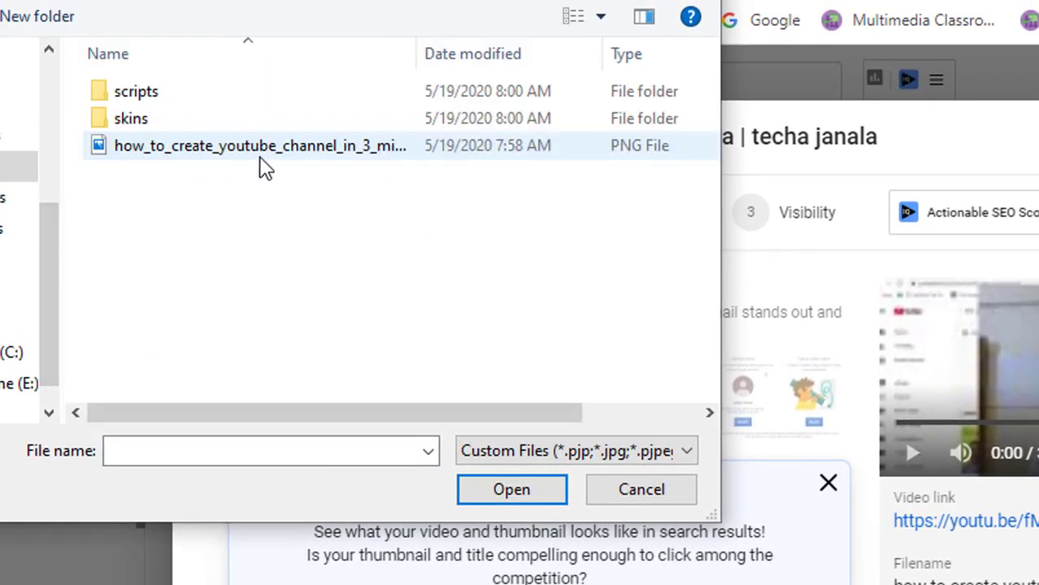
pyautogui.click(248, 163)
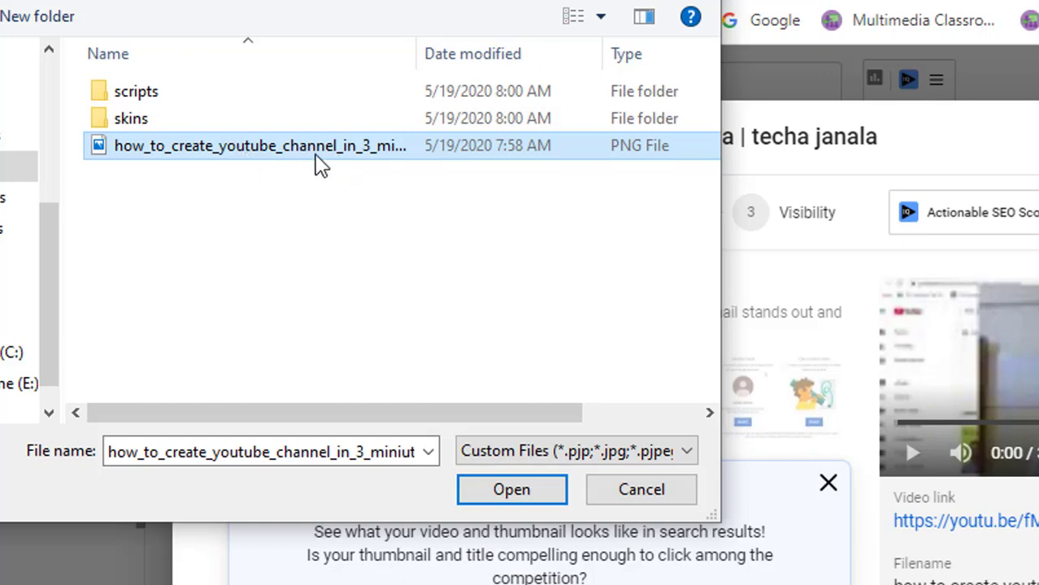
pyautogui.click(489, 489)
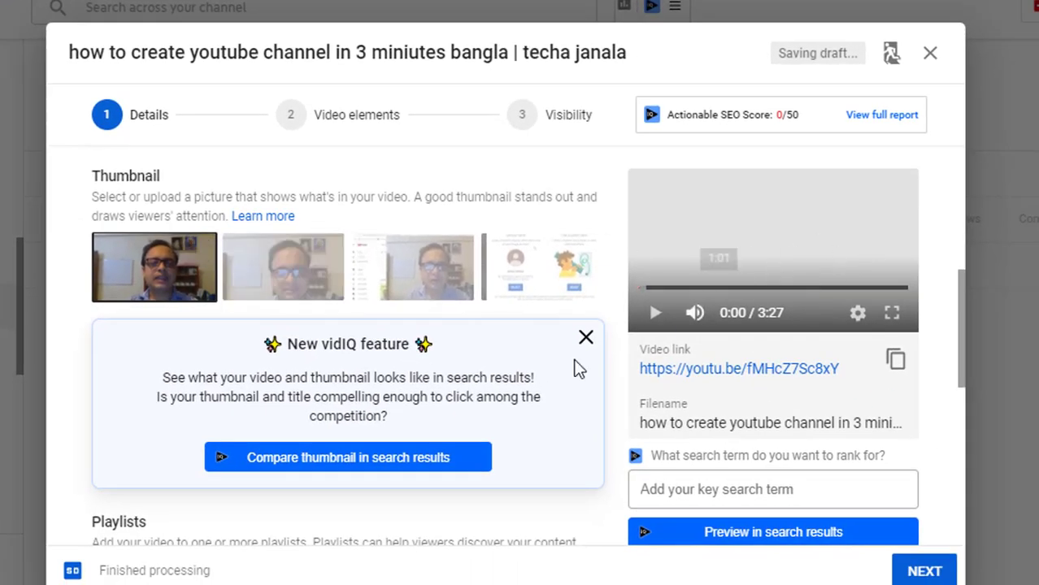
# - Create a public playlist titled "youtube" and assign the video to it
pyautogui.scroll(-3, 320, 353)
pyautogui.scroll(-2, 320, 352)
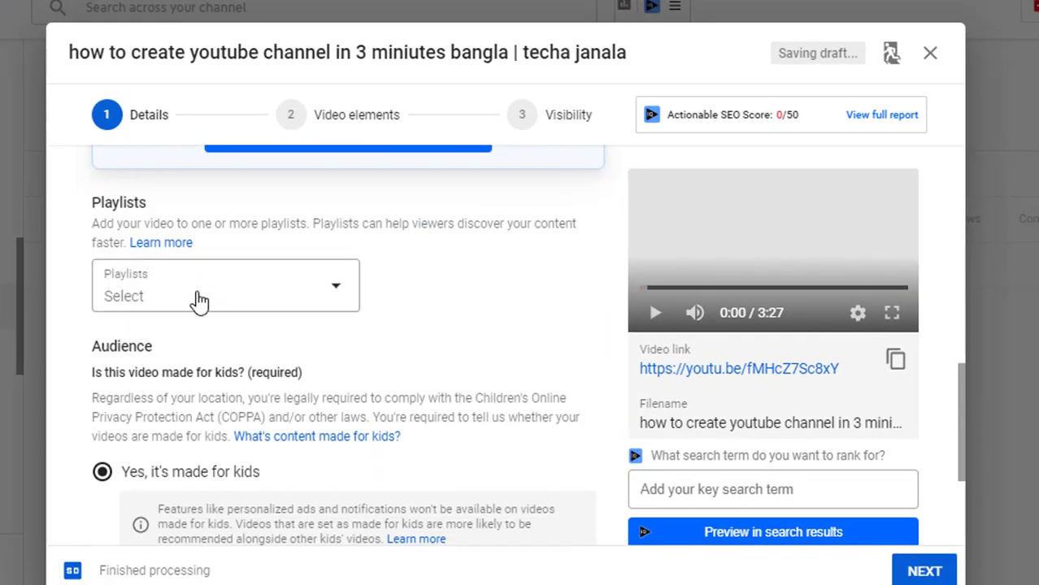
pyautogui.click(199, 299)
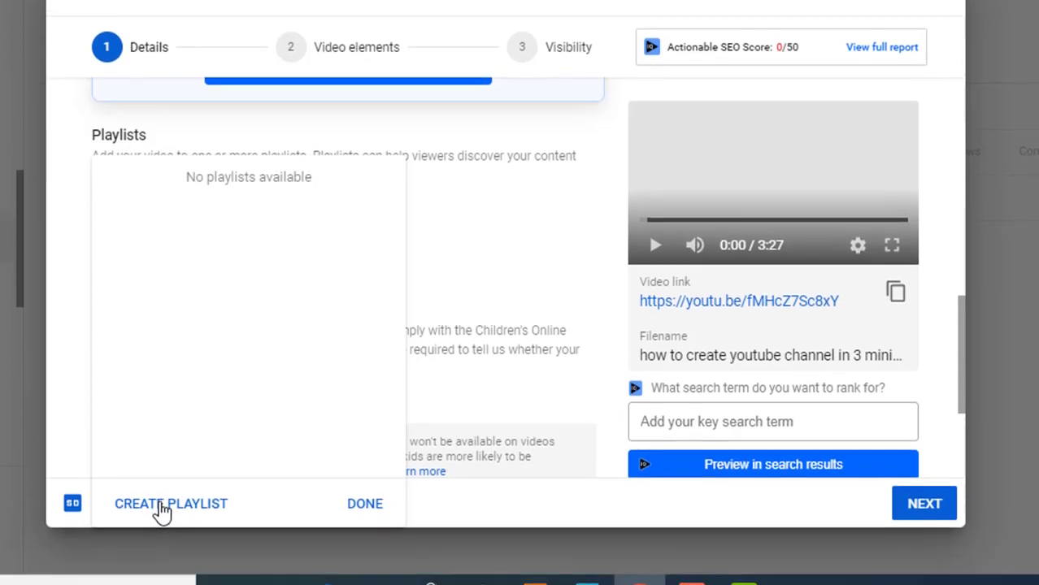
pyautogui.click(167, 573)
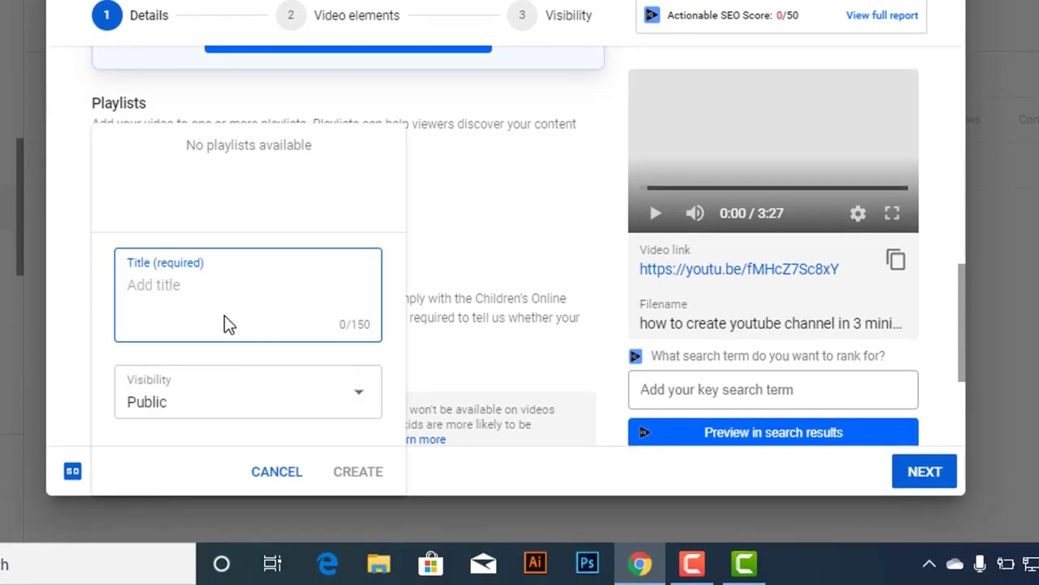
pyautogui.write('3')
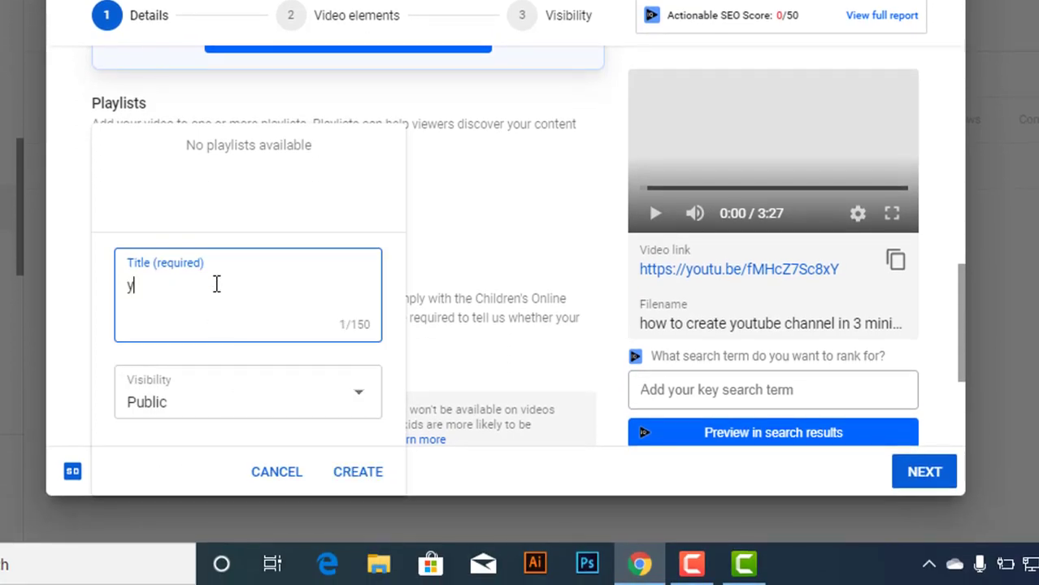
pyautogui.press('Return')
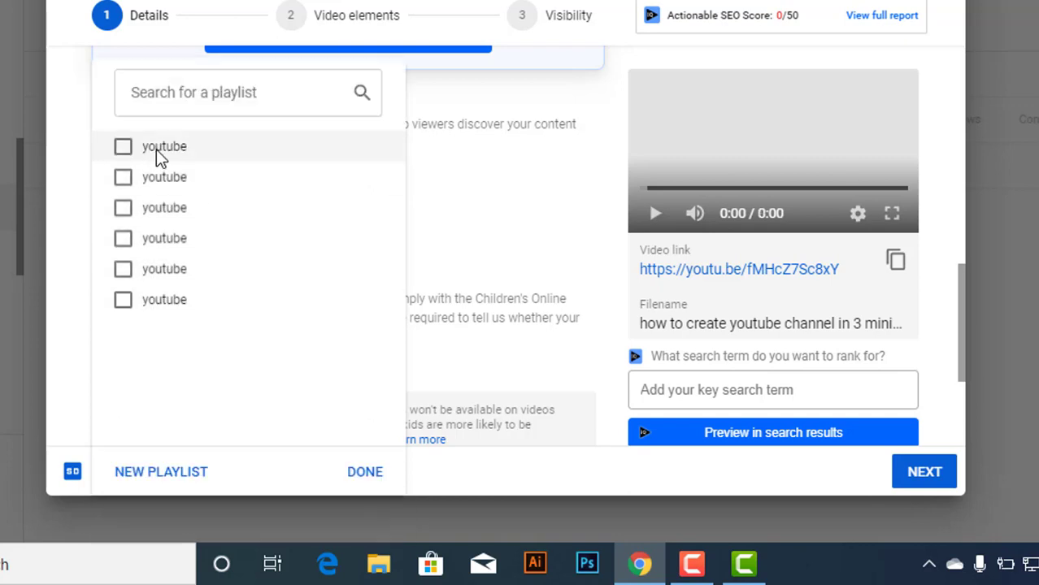
pyautogui.click(122, 147)
pyautogui.click(364, 473)
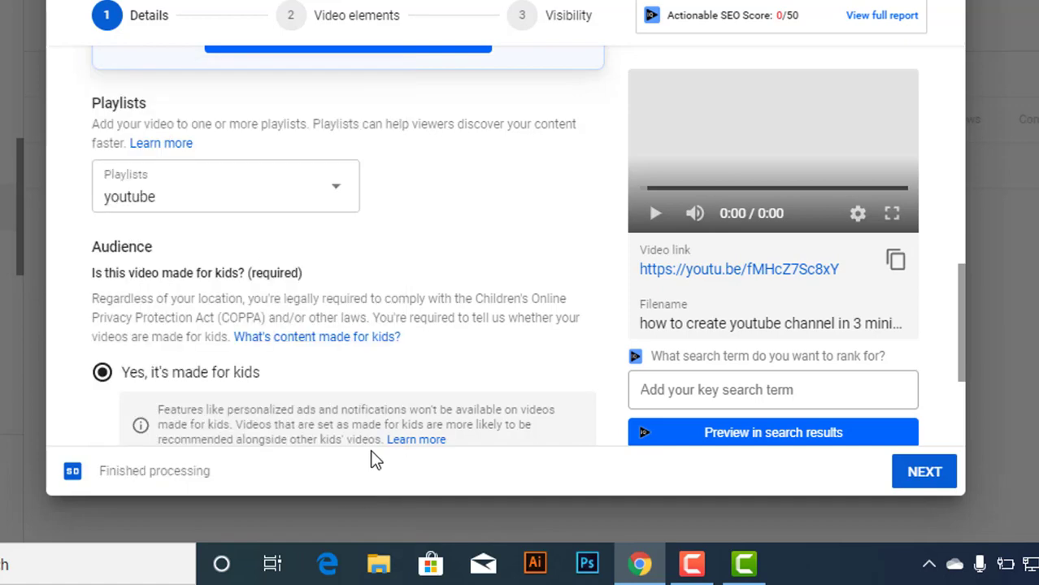
# - Expand the additional video options and review the audience, tags, language, licence and category settings
pyautogui.scroll(-3, 319, 378)
pyautogui.scroll(3, 220, 204)
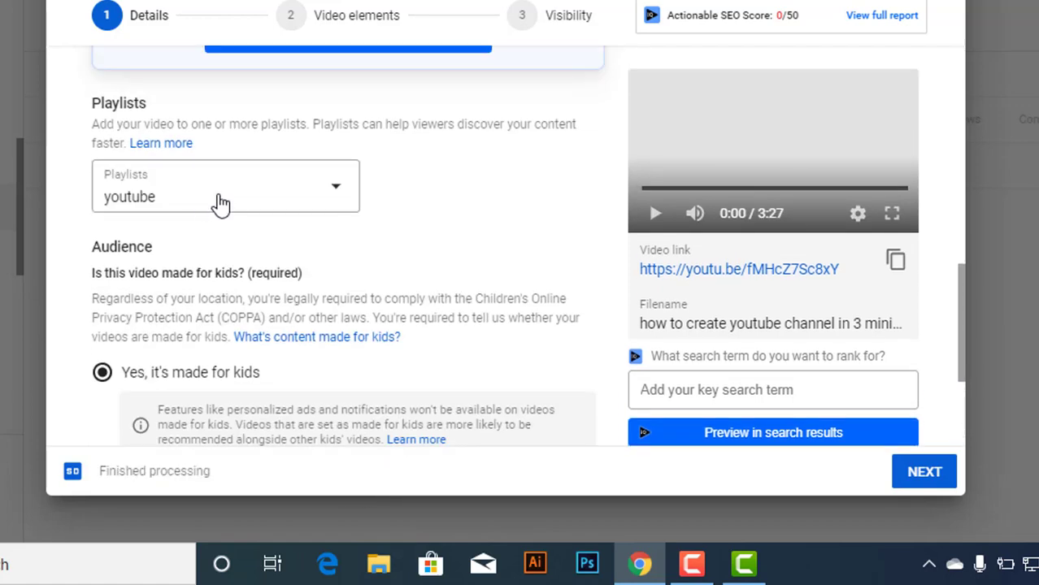
pyautogui.scroll(-3, 472, 321)
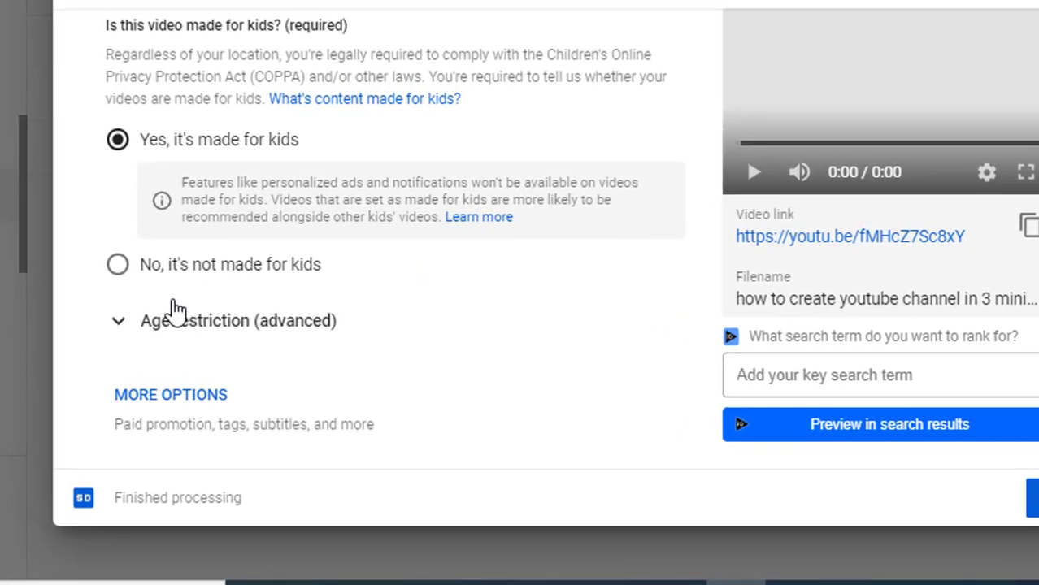
pyautogui.click(122, 273)
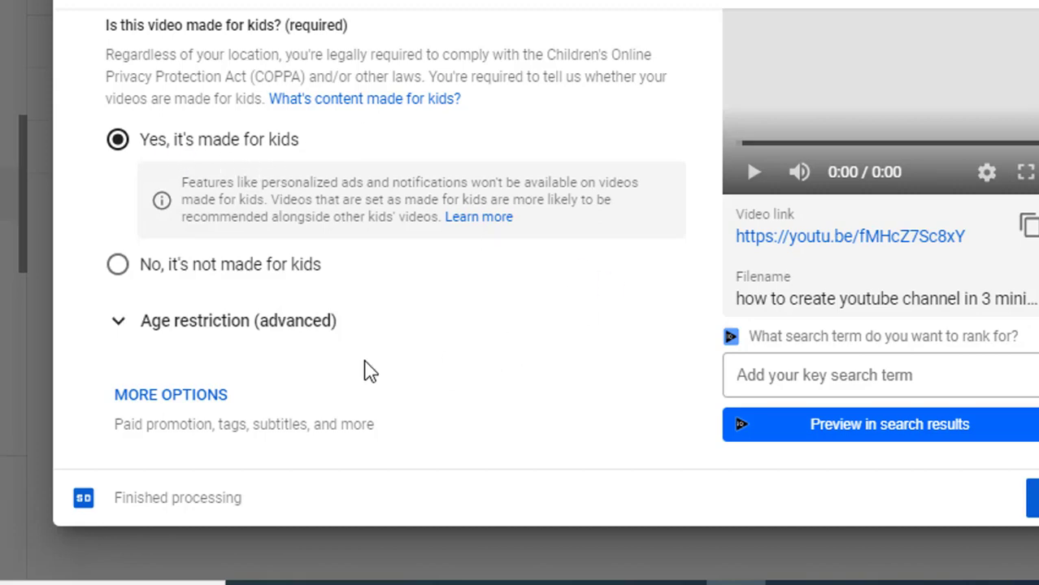
pyautogui.click(169, 396)
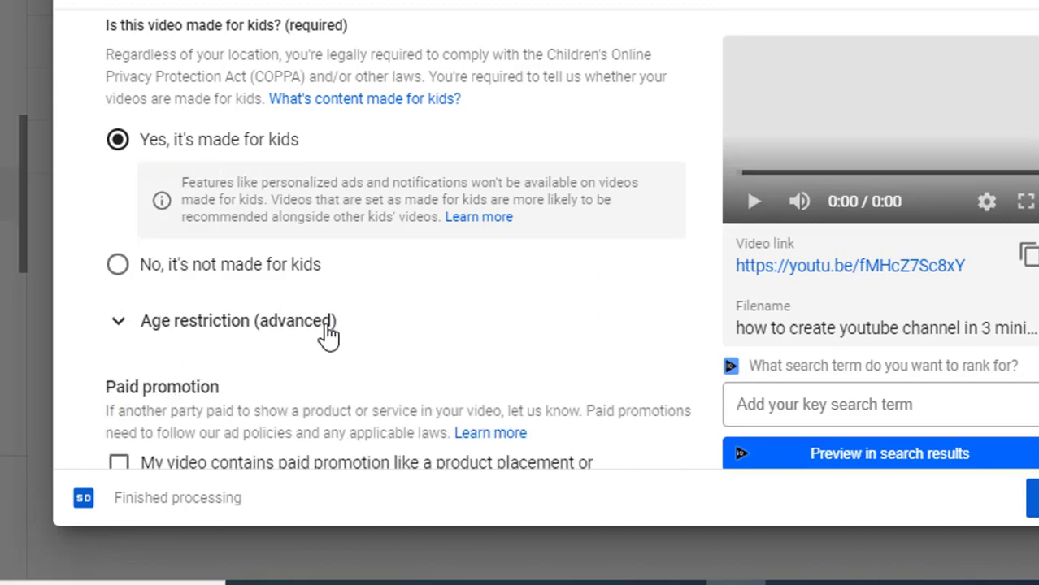
pyautogui.scroll(-5, 328, 333)
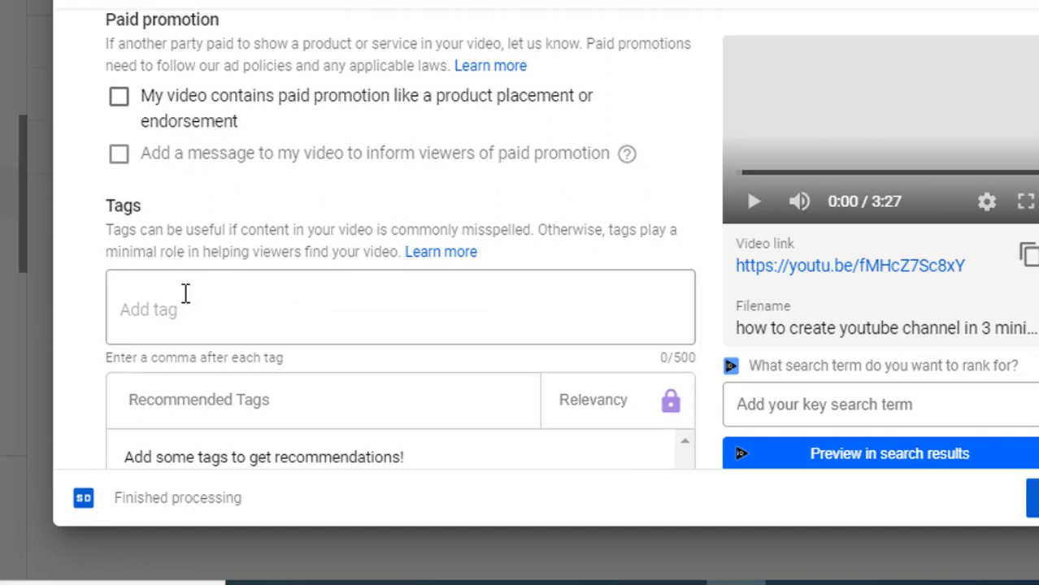
pyautogui.scroll(-8, 186, 301)
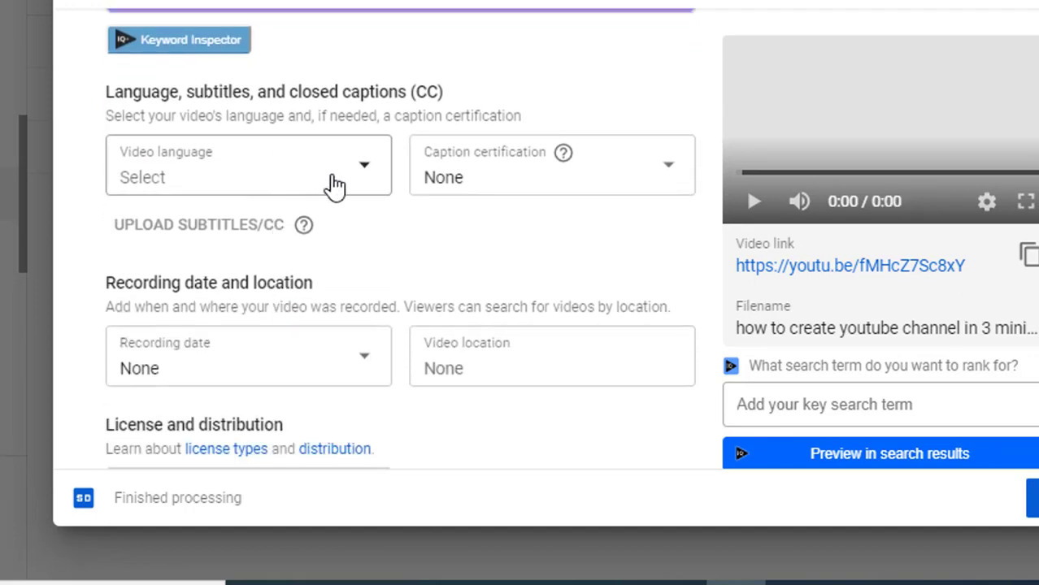
pyautogui.scroll(-3, 365, 228)
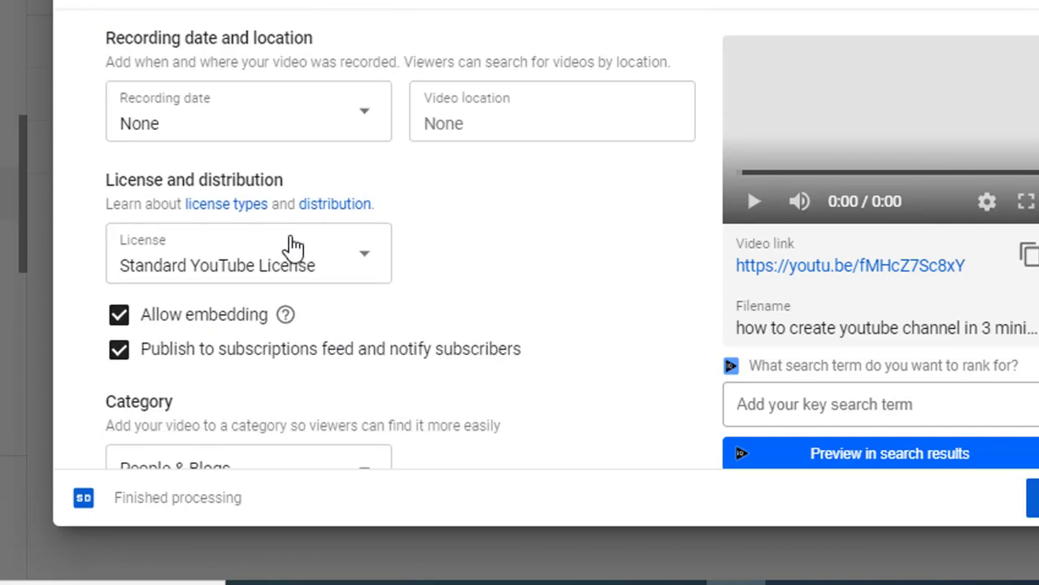
pyautogui.scroll(-3, 248, 270)
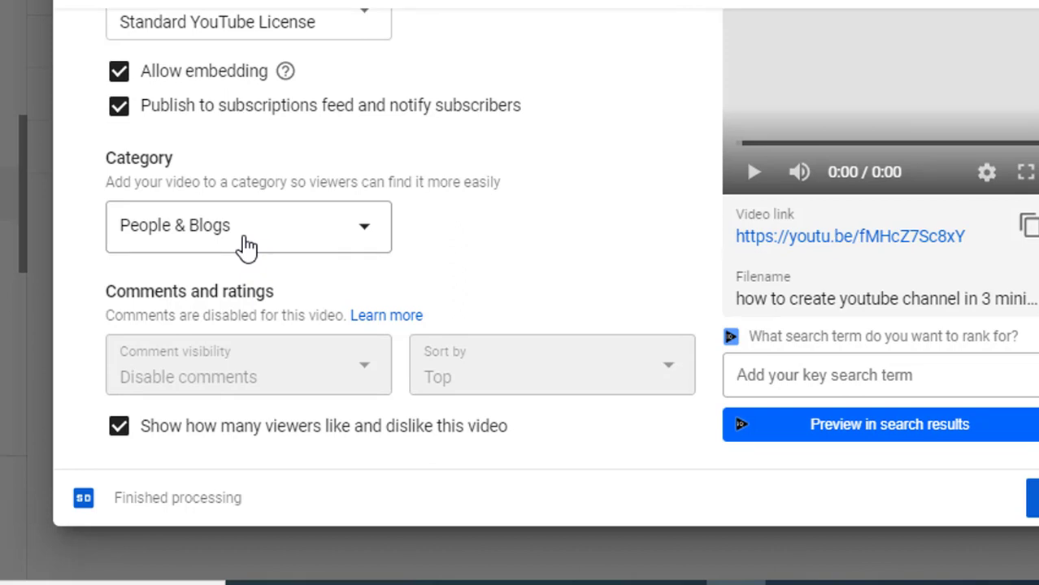
pyautogui.click(246, 246)
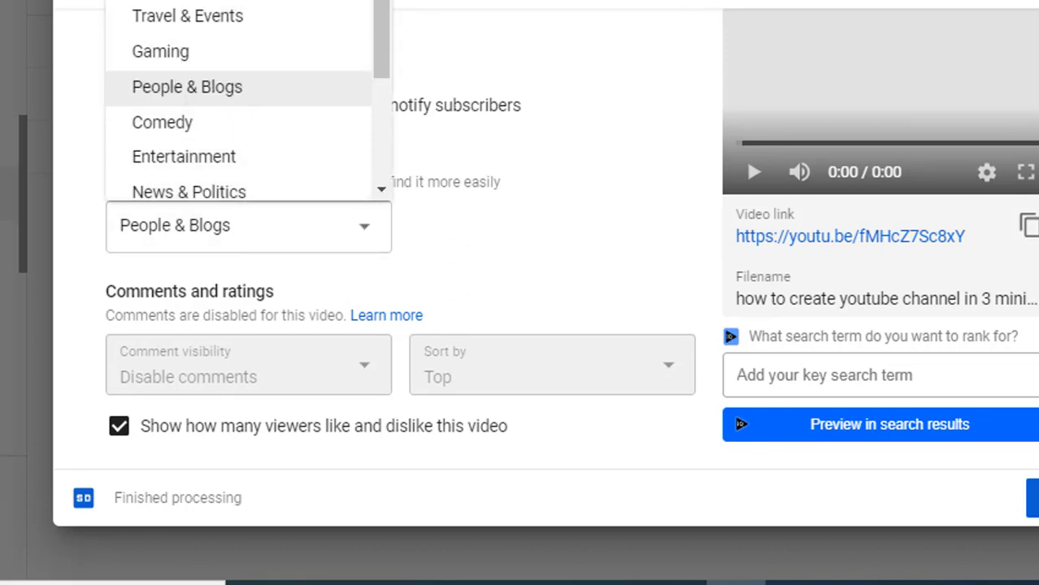
pyautogui.click(469, 257)
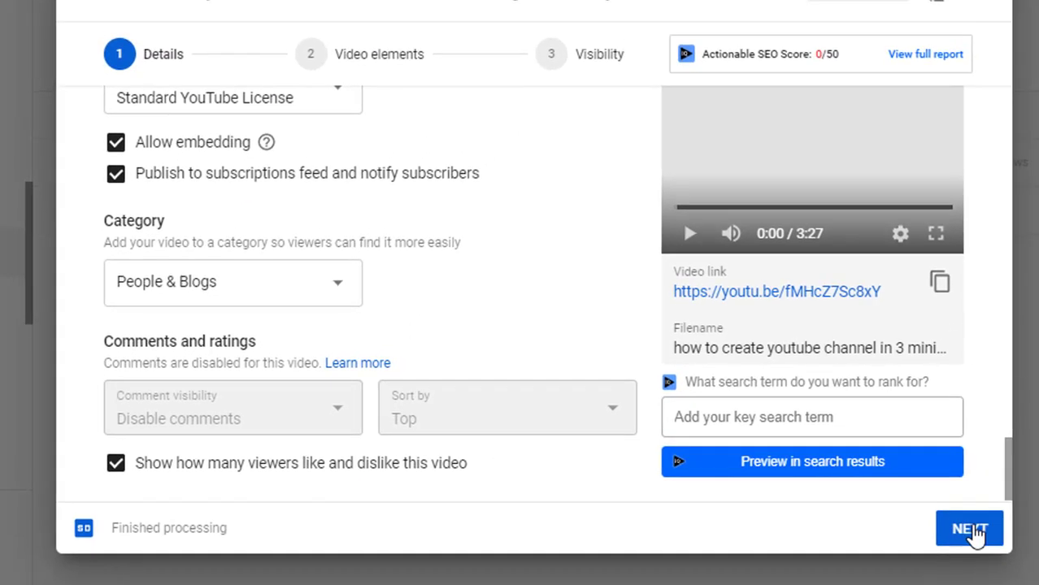
# - Skip the video elements and publish the video with its visibility set to Public
pyautogui.click(973, 531)
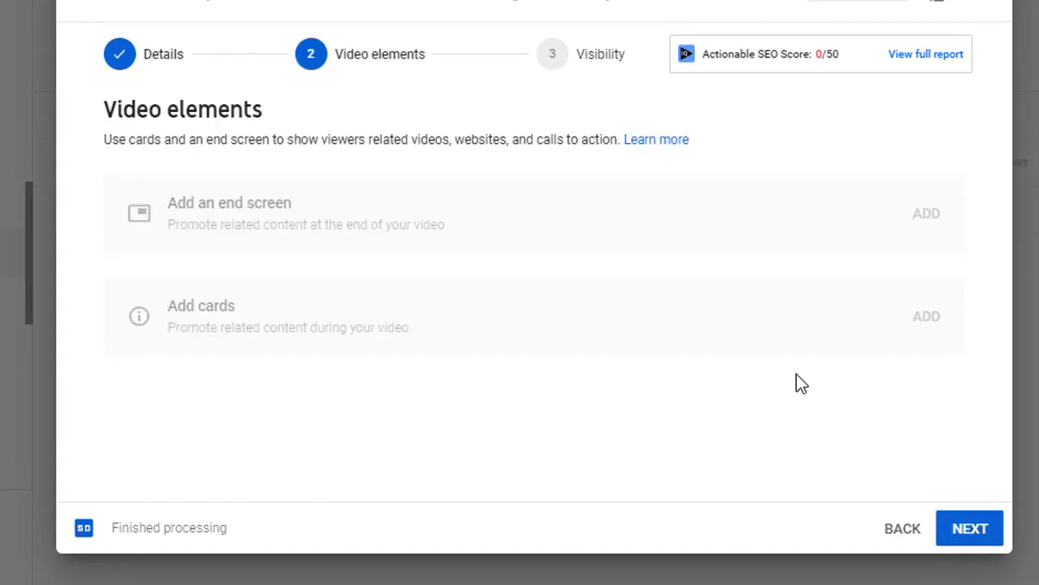
pyautogui.click(970, 529)
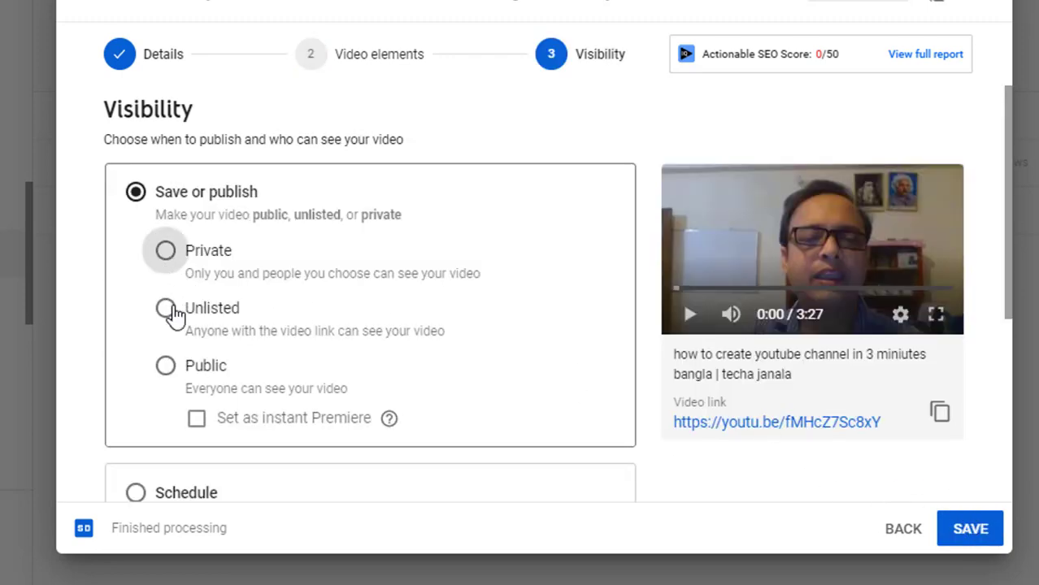
pyautogui.click(166, 369)
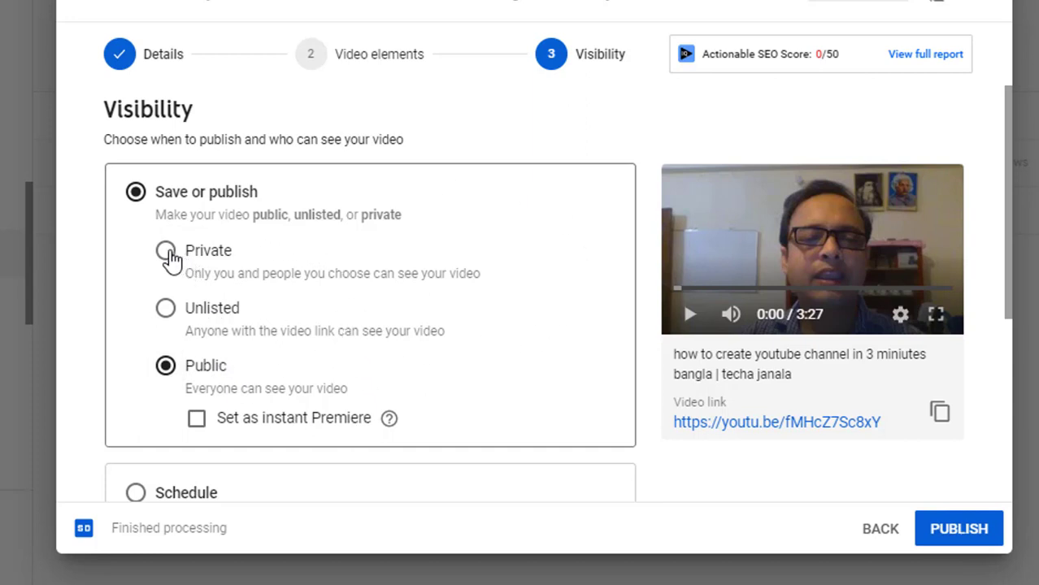
pyautogui.scroll(-3, 377, 404)
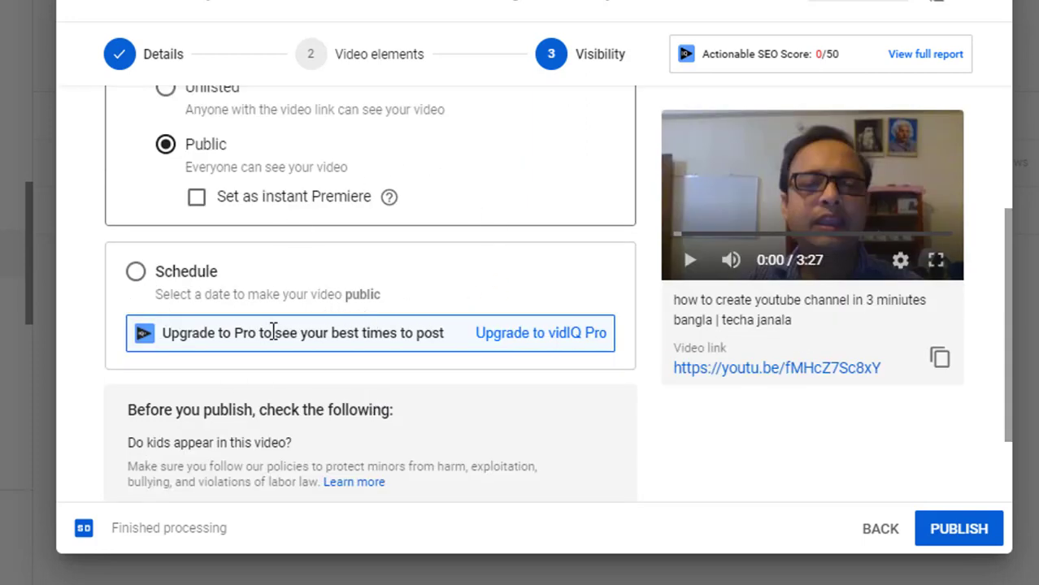
pyautogui.scroll(3, 273, 333)
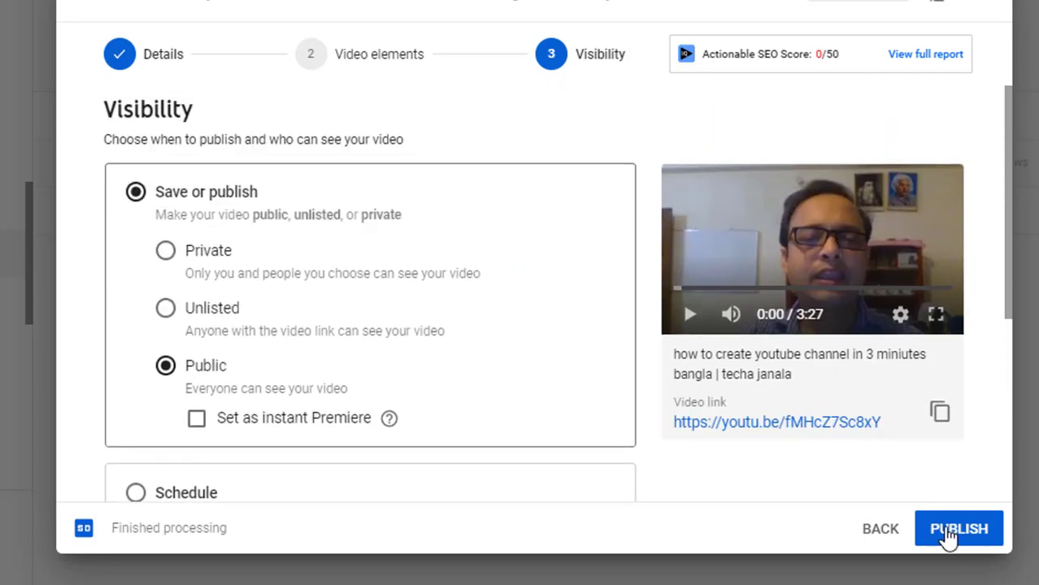
pyautogui.click(948, 534)
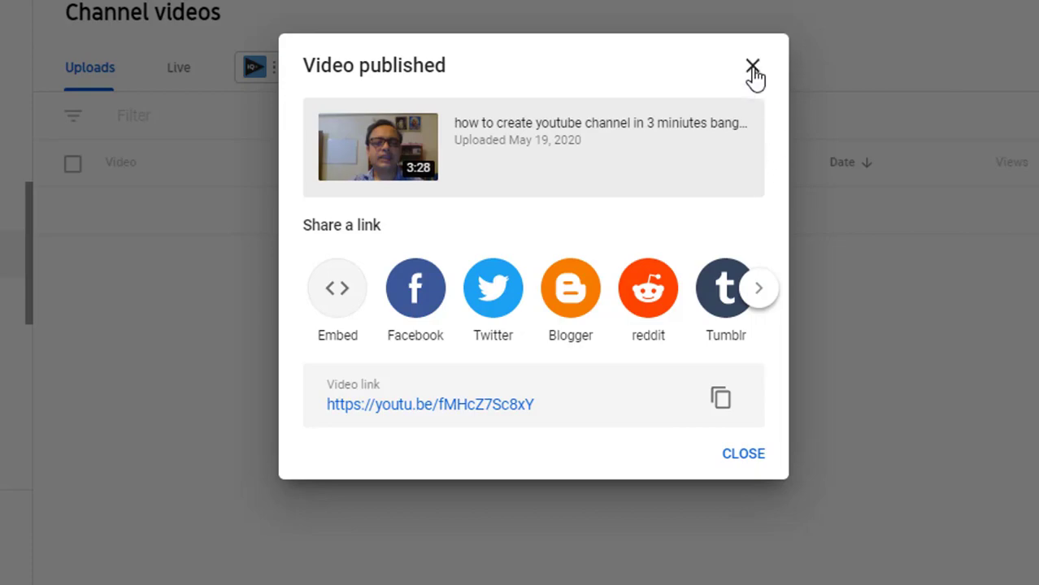
pyautogui.click(747, 457)
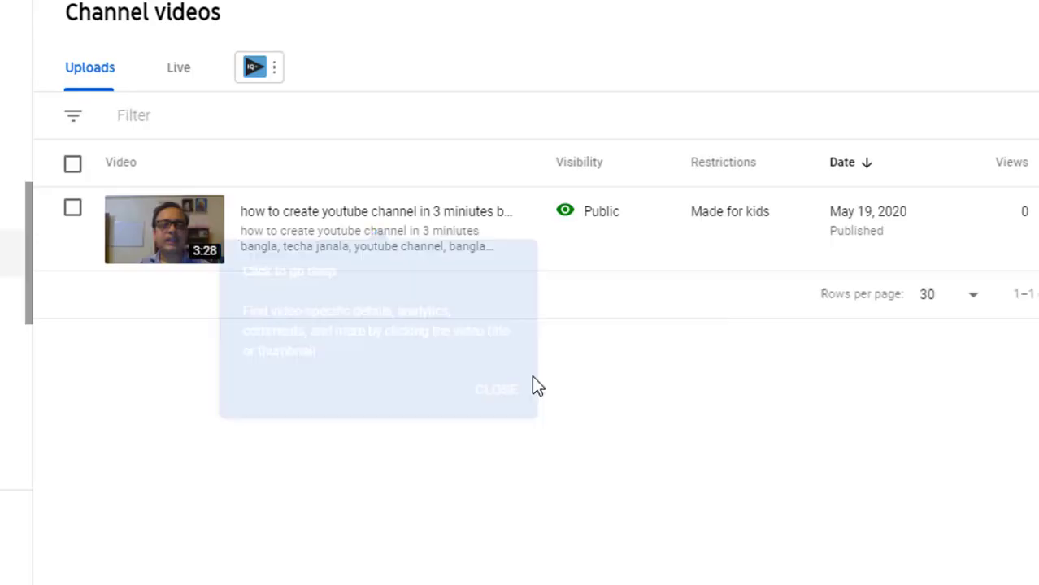
# - Dismiss the hint, open the published video's details for editing, and close the sharing dialog
pyautogui.click(532, 377)
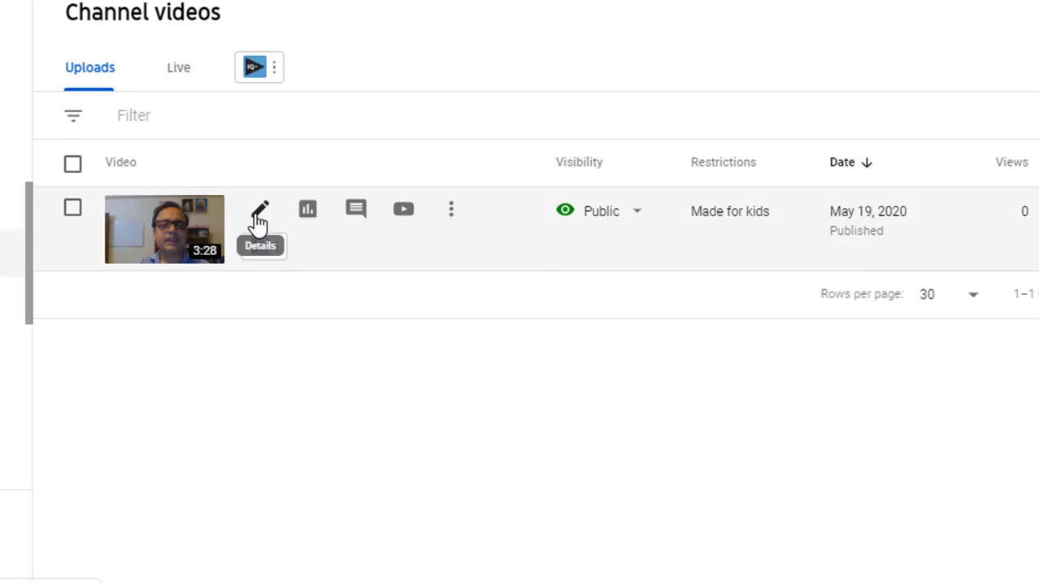
pyautogui.click(258, 213)
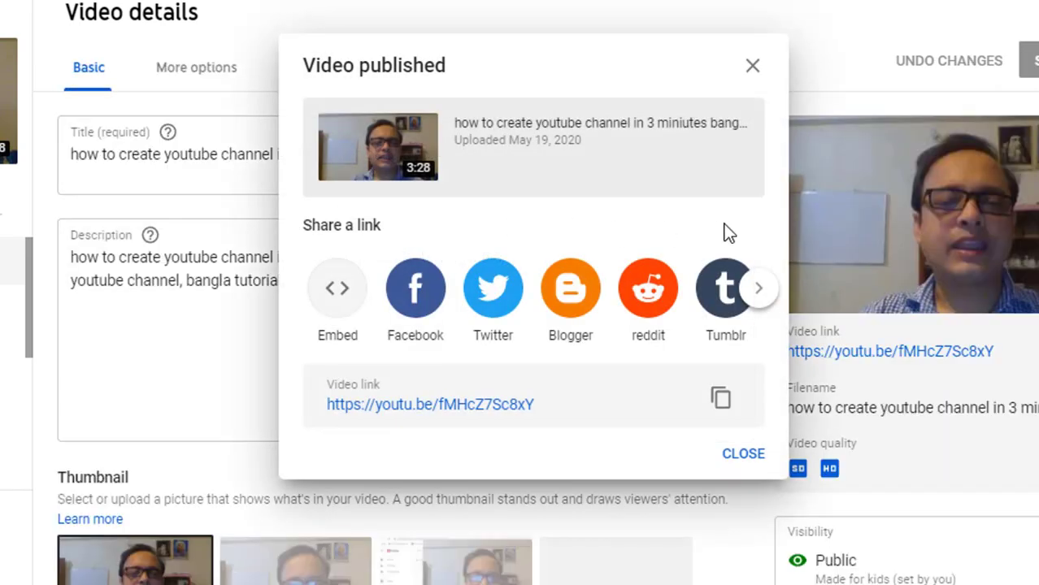
pyautogui.click(753, 68)
# - Examine the video's title, description, thumbnail, audience and tag settings along with the vidIQ SEO score section
pyautogui.scroll(-5, 304, 239)
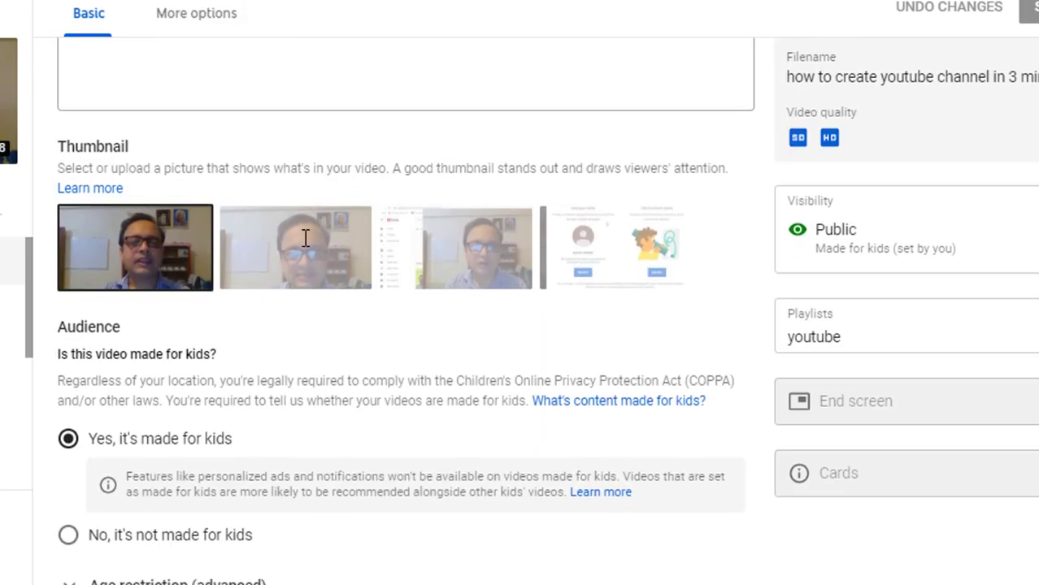
pyautogui.scroll(-3, 304, 237)
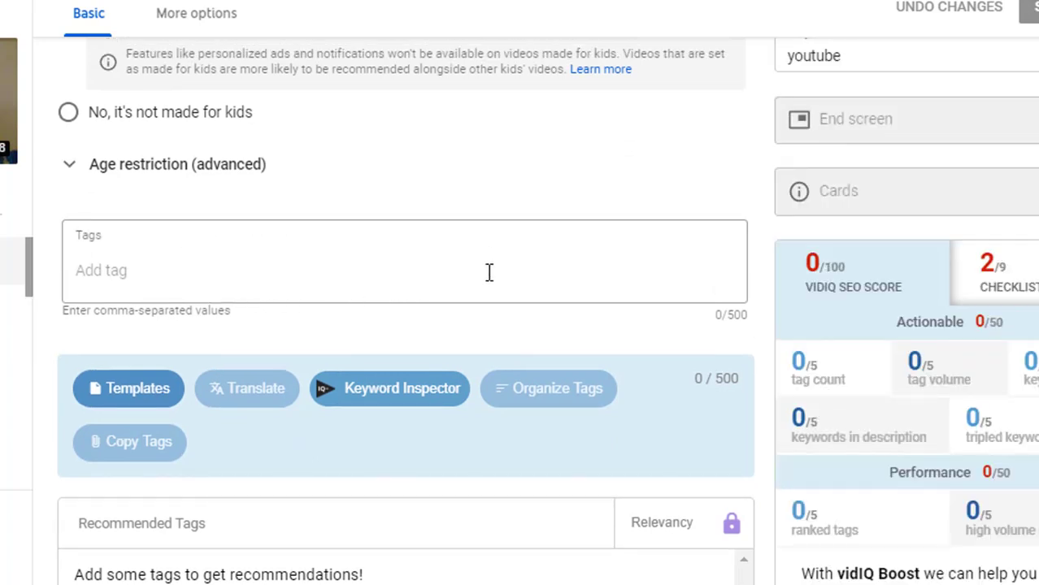
pyautogui.scroll(6, 225, 180)
pyautogui.scroll(4, 461, 415)
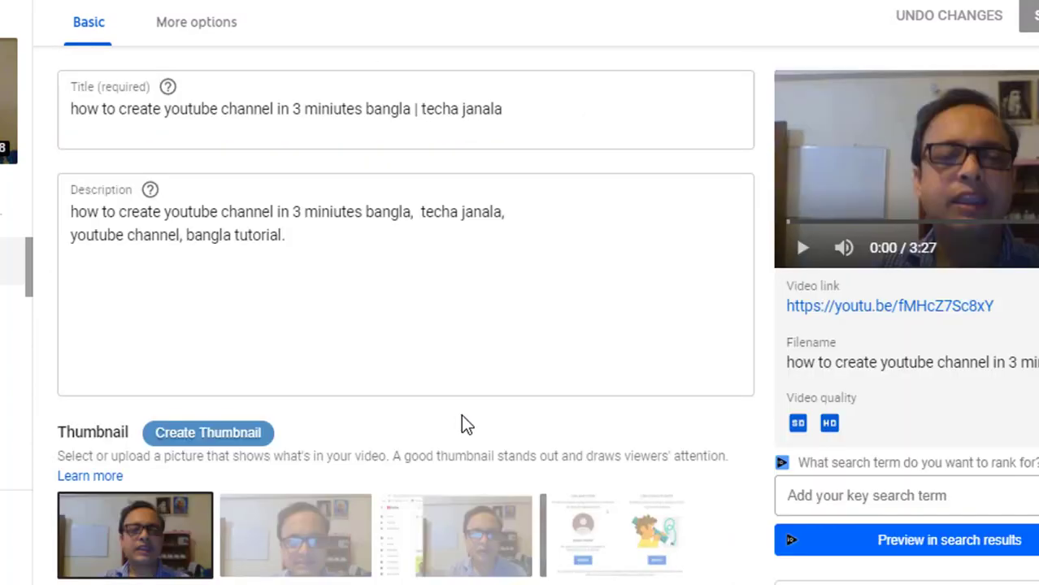
pyautogui.scroll(-9, 461, 424)
pyautogui.scroll(9, 672, 399)
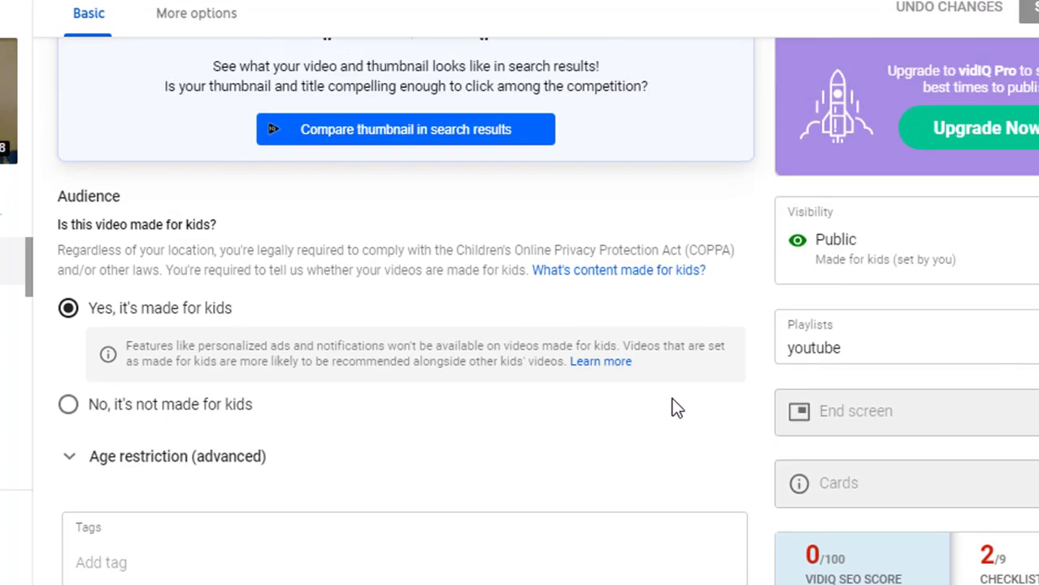
pyautogui.scroll(-6, 712, 382)
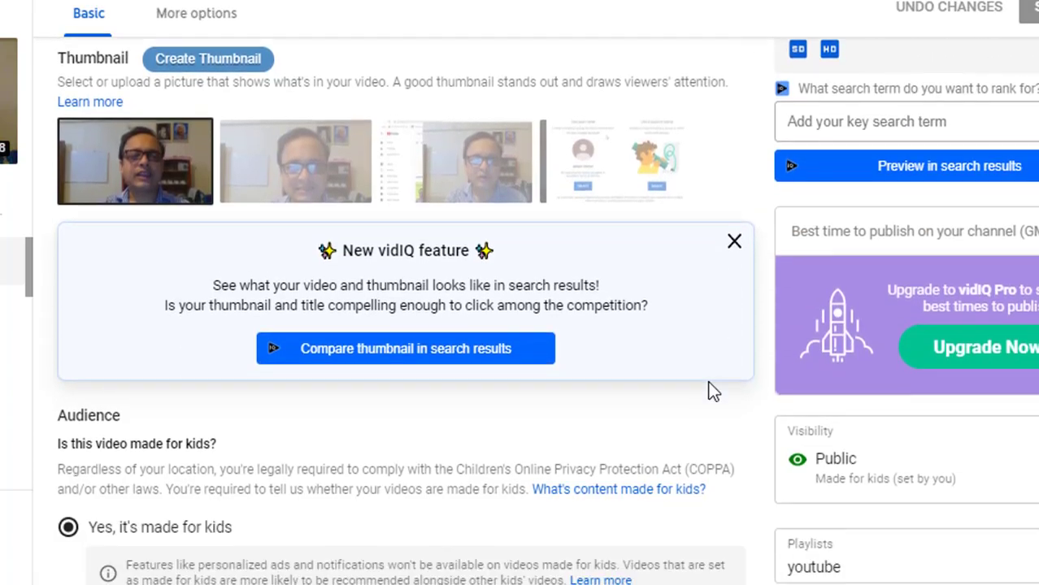
pyautogui.scroll(-3, 709, 374)
pyautogui.scroll(8, 710, 374)
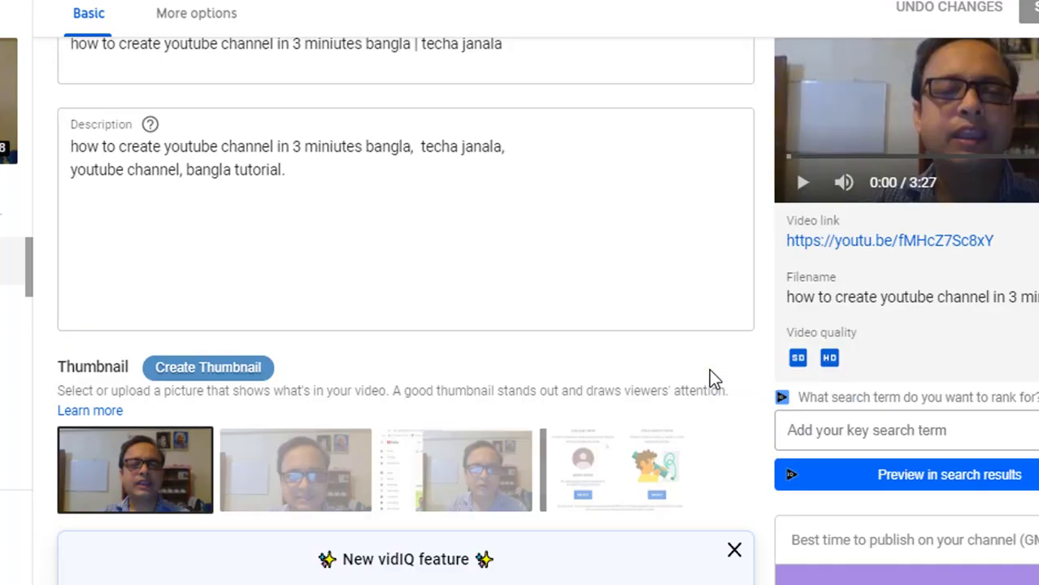
pyautogui.scroll(-5, 709, 373)
pyautogui.scroll(-11, 709, 374)
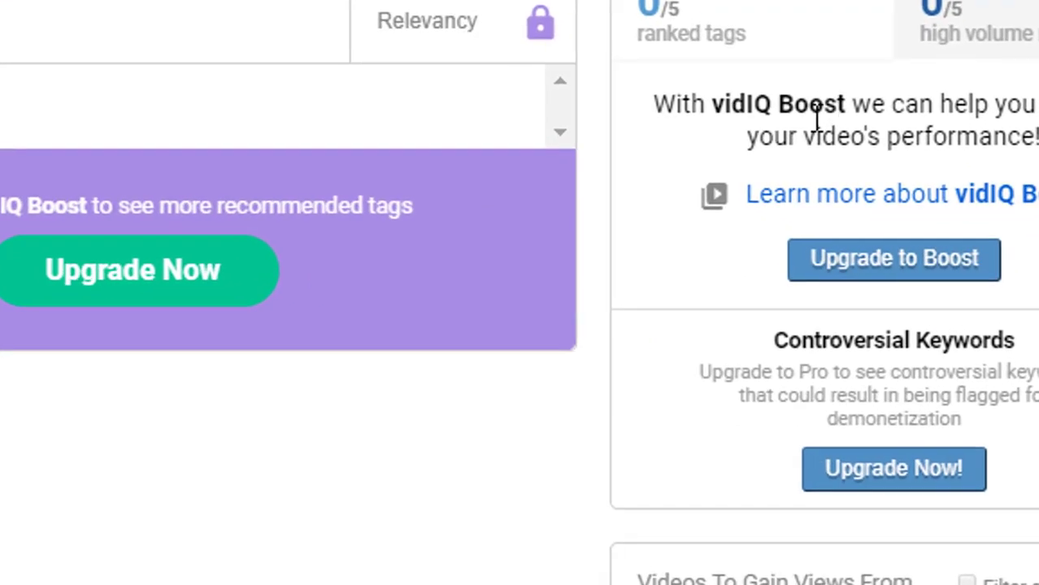
pyautogui.scroll(4, 638, 281)
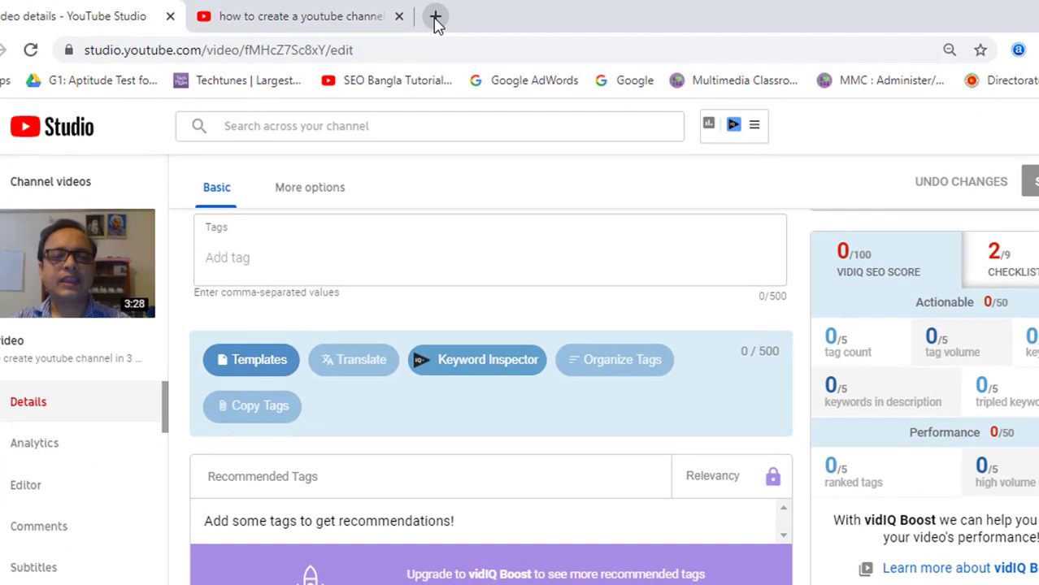
# - Open Chrome's extensions page in a new browser tab and search the extensions for "vidiq"
pyautogui.click(434, 16)
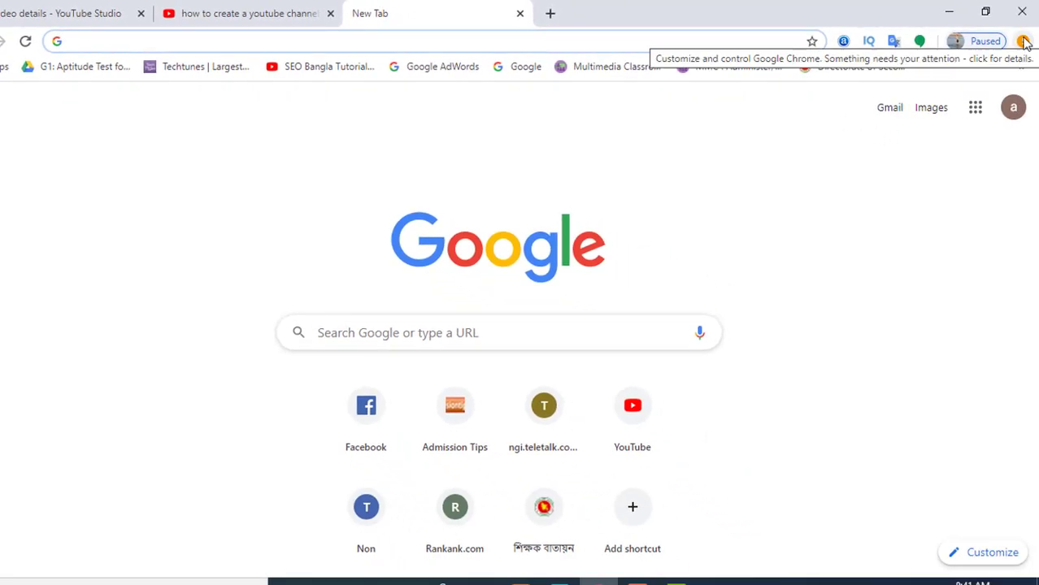
pyautogui.click(1023, 42)
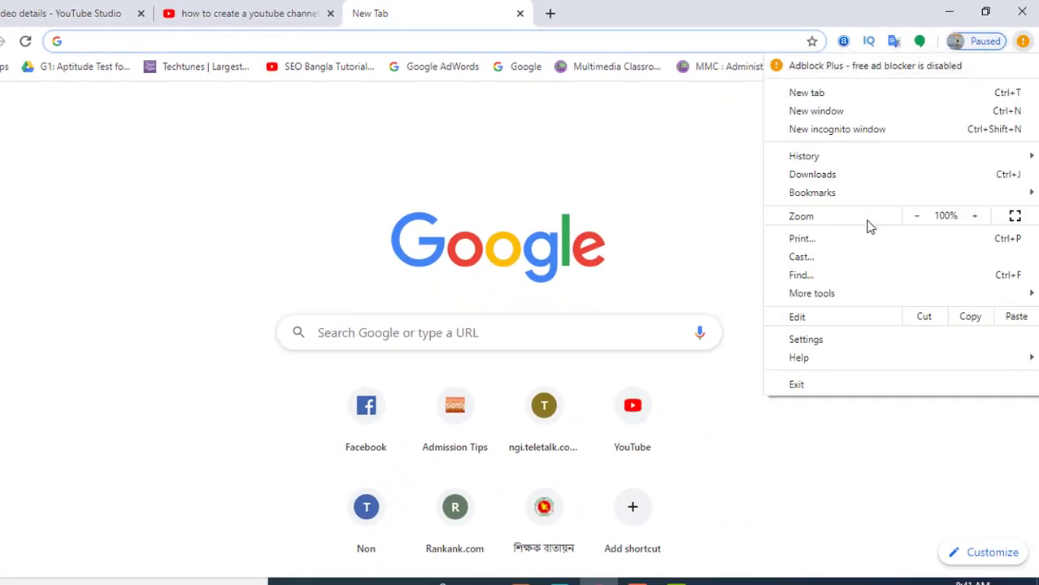
pyautogui.moveTo(812, 295)
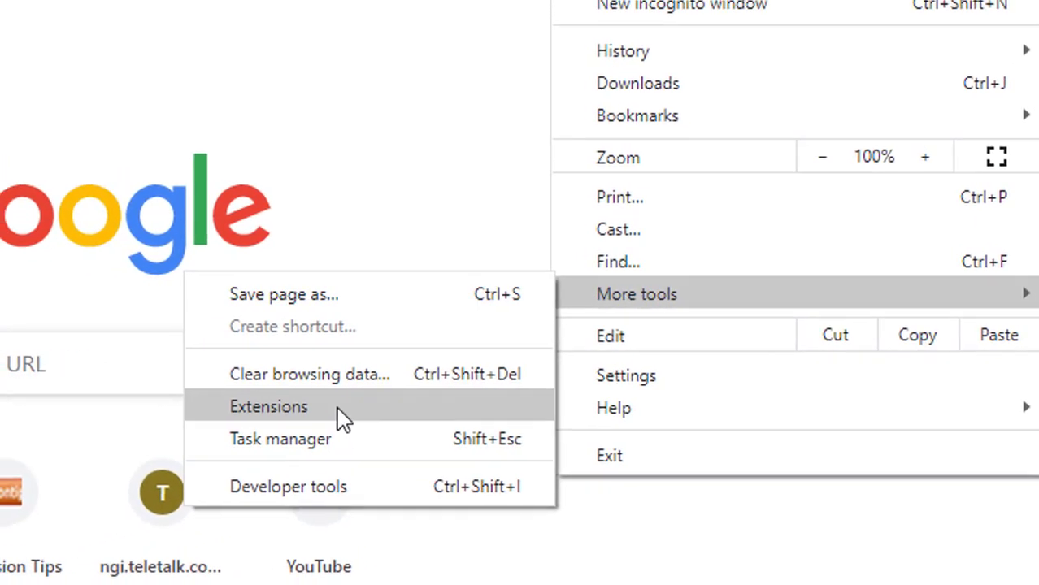
pyautogui.click(341, 419)
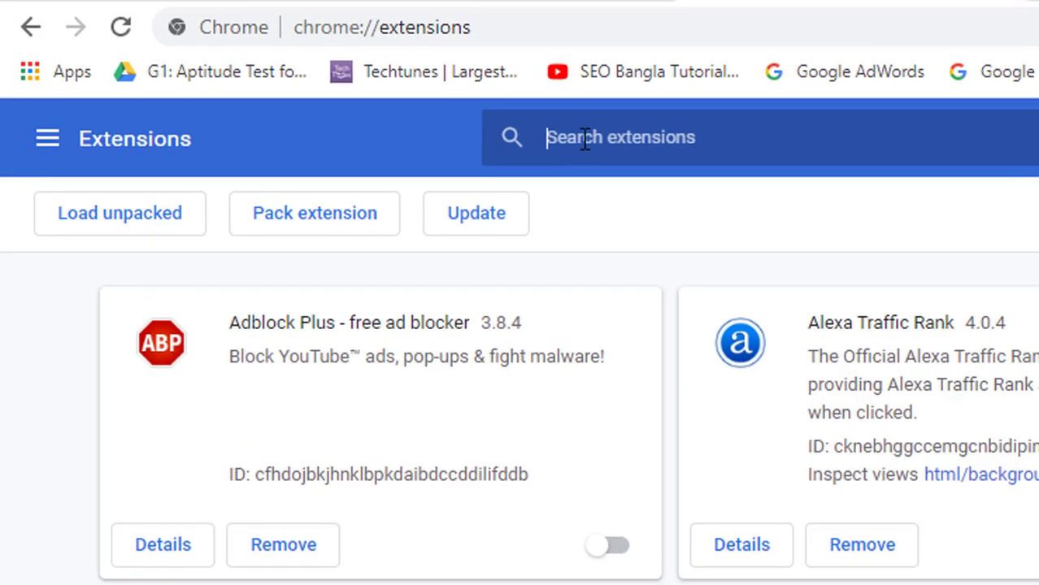
pyautogui.click(47, 140)
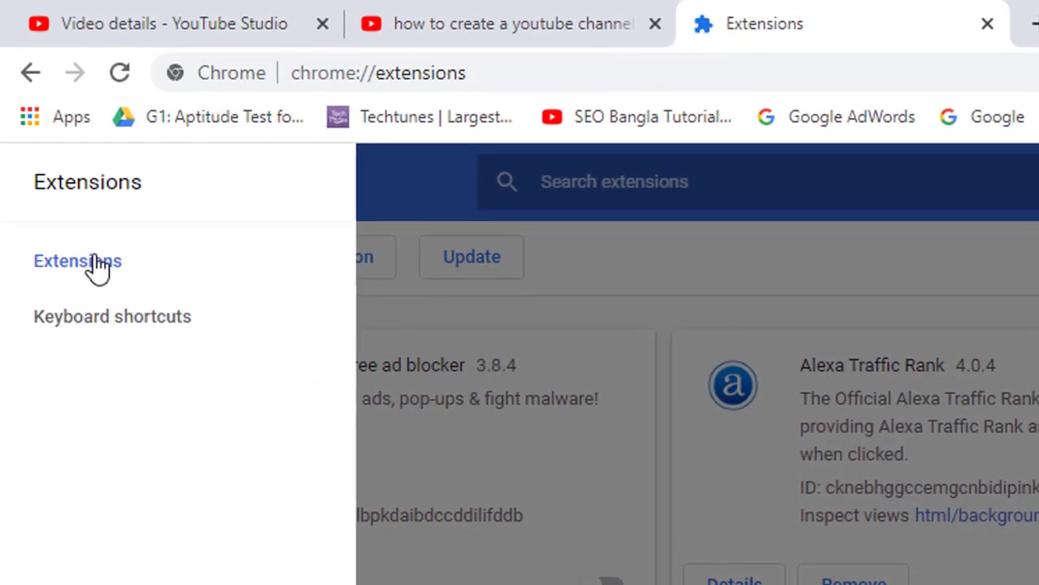
pyautogui.click(96, 264)
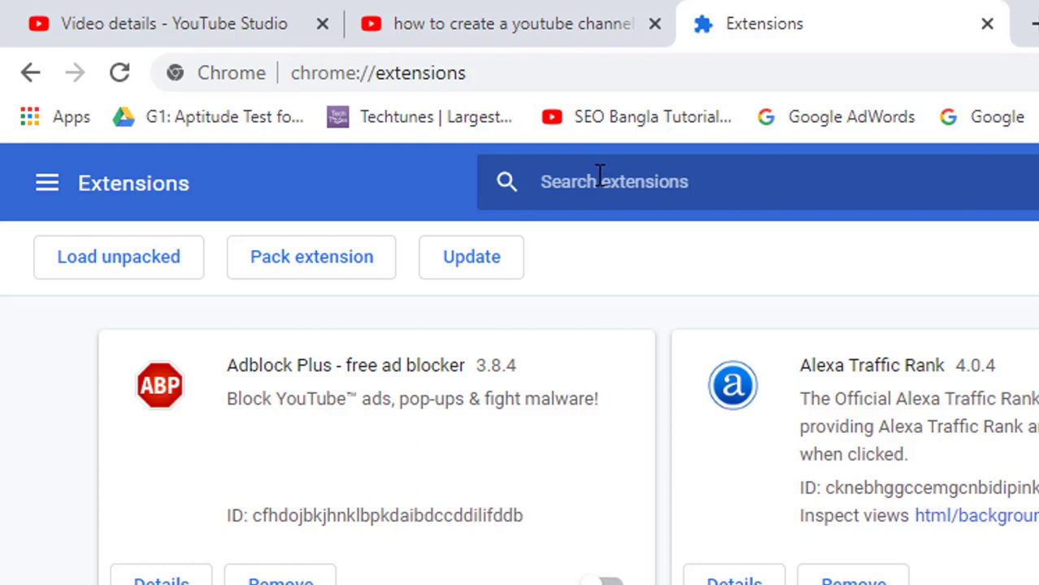
pyautogui.write('vi')
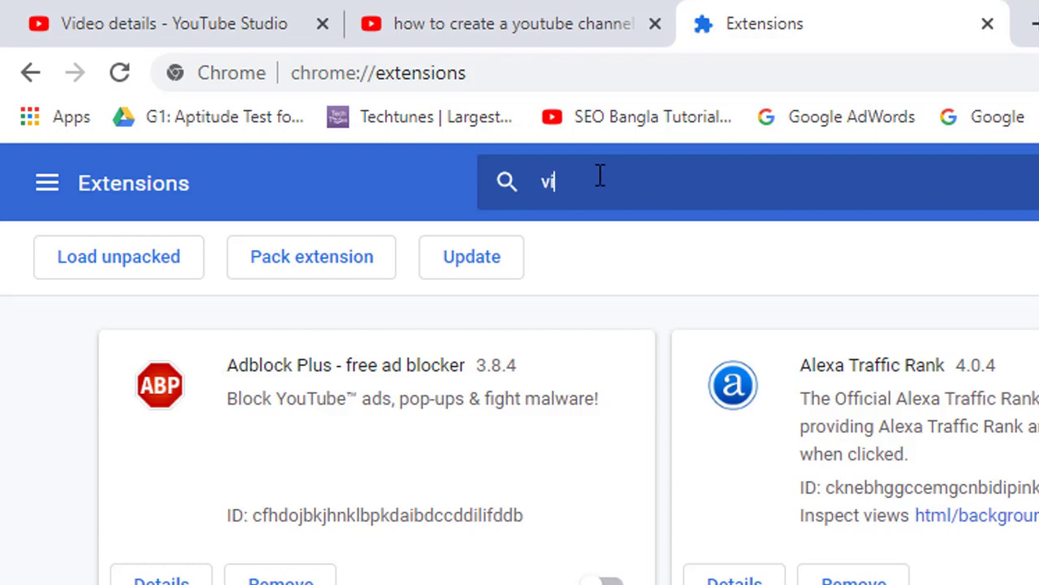
pyautogui.write('diq')
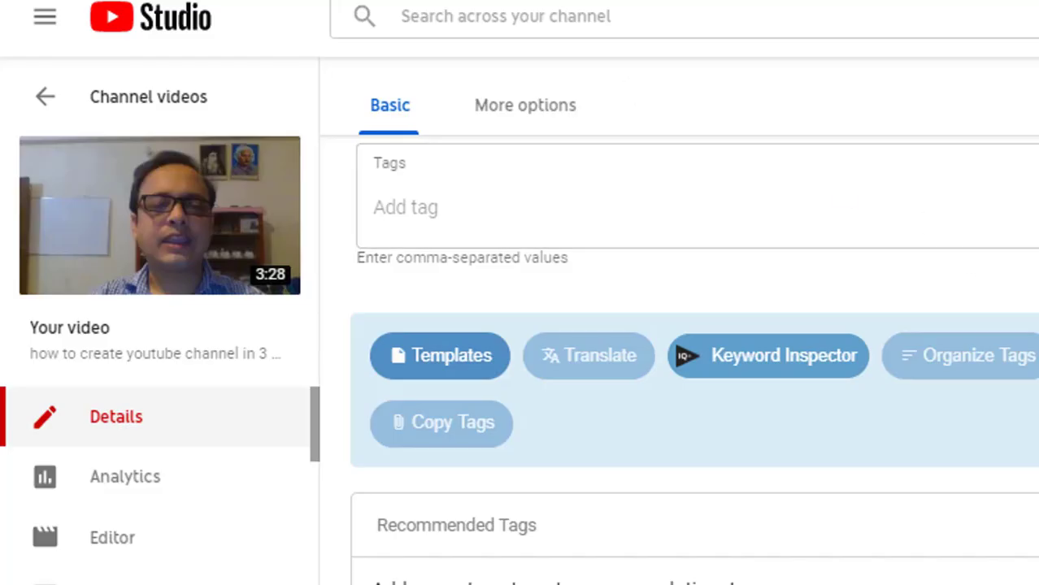
# - Add "how to create youtube channel in 3 miniutes bangla" from the title and "create youtube channel" as tags in the video details
pyautogui.scroll(3, 618, 423)
pyautogui.click(410, 486)
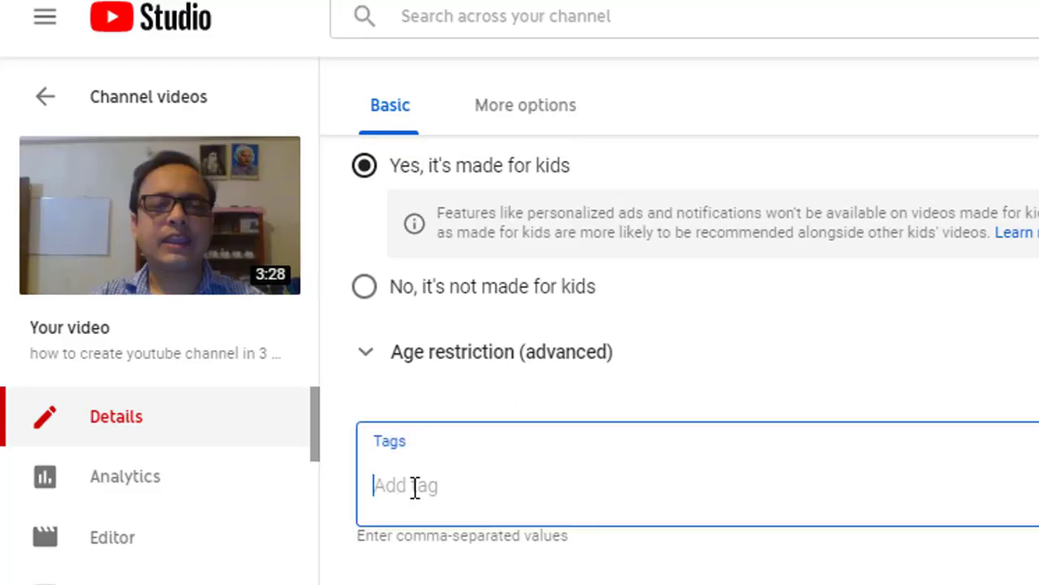
pyautogui.scroll(10, 414, 487)
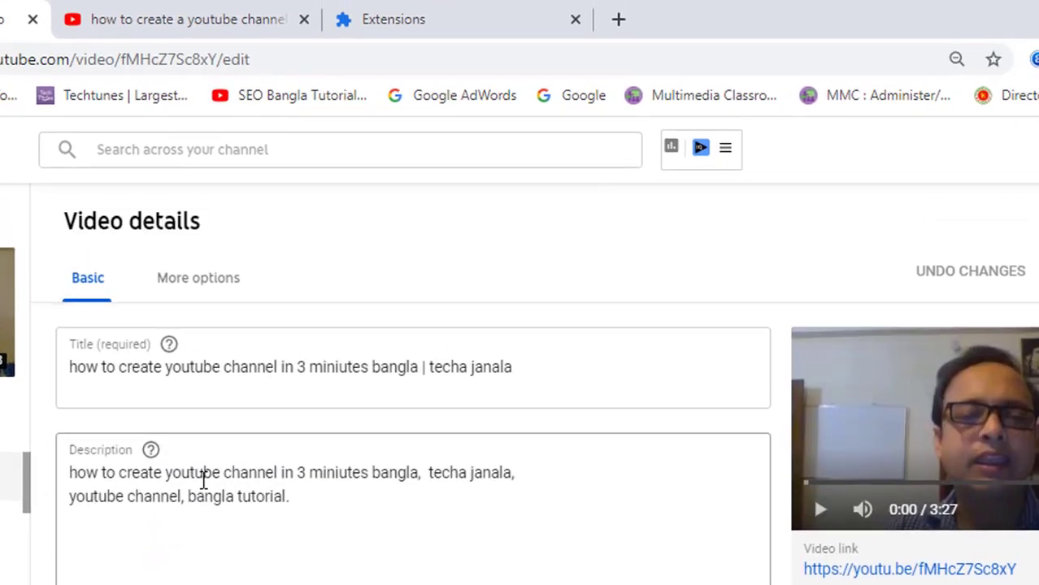
pyautogui.moveTo(418, 367); pyautogui.dragTo(81, 358)
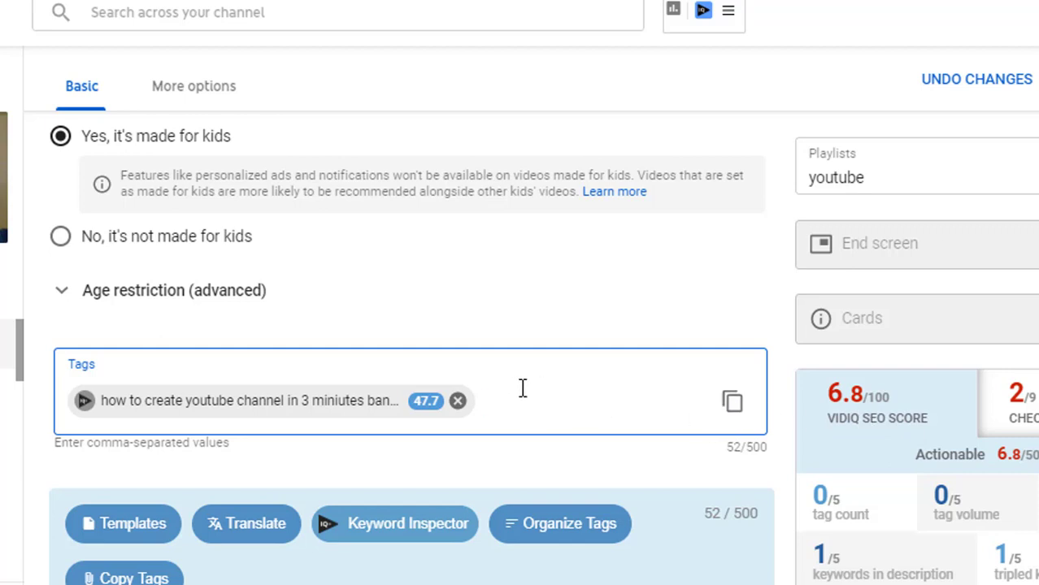
pyautogui.write('reate youtube channel')
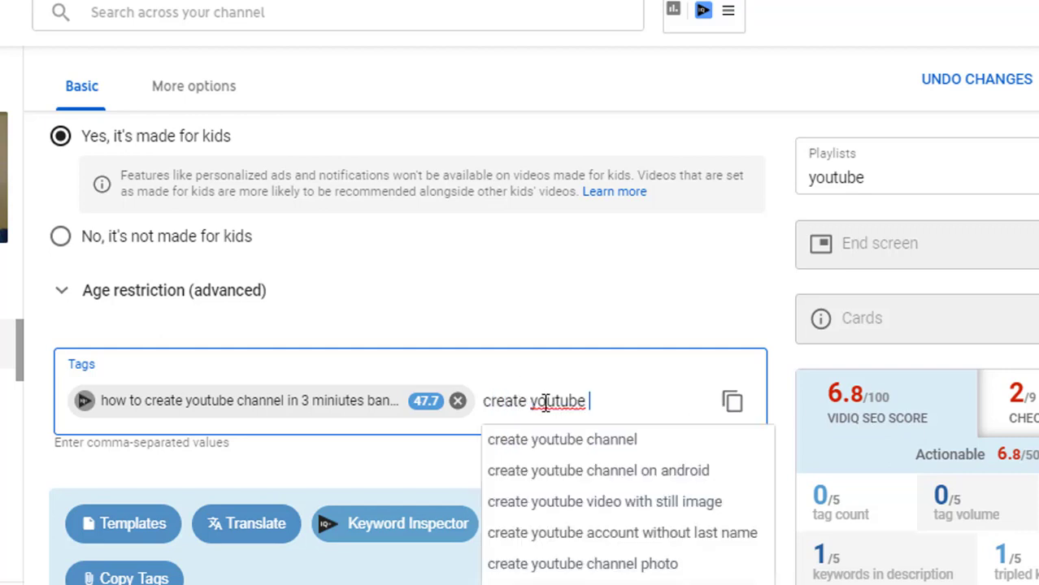
pyautogui.click(556, 445)
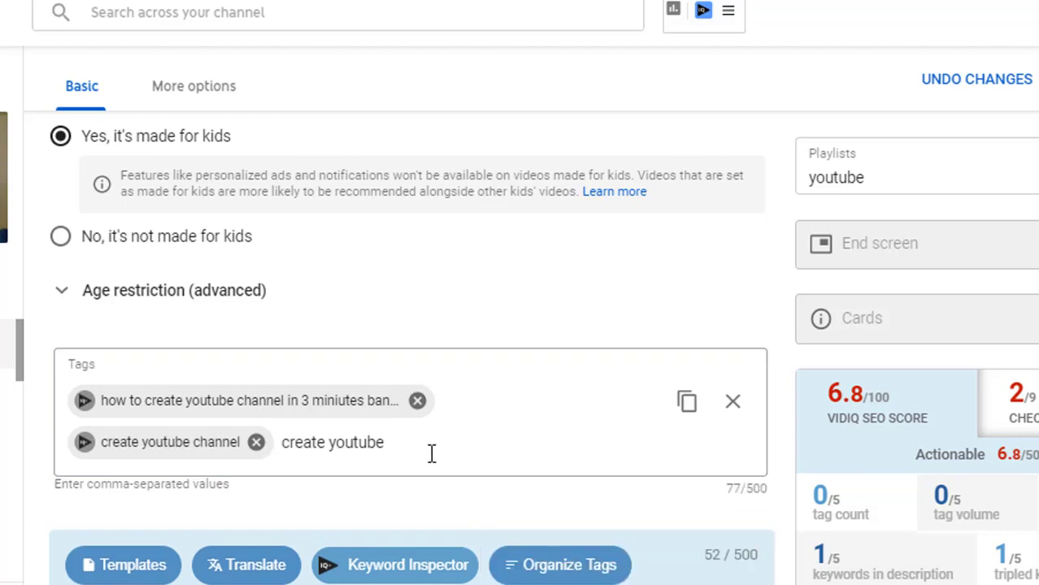